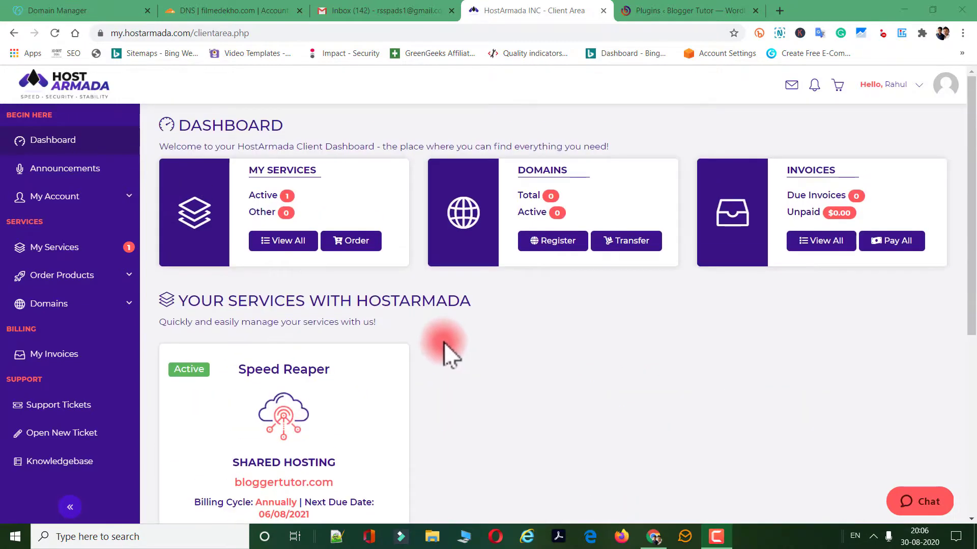
Open cPanel for the bloggertutor.com shared hosting service from the HostArmada client dashboard.
scroll(279, 294, "down", 5)
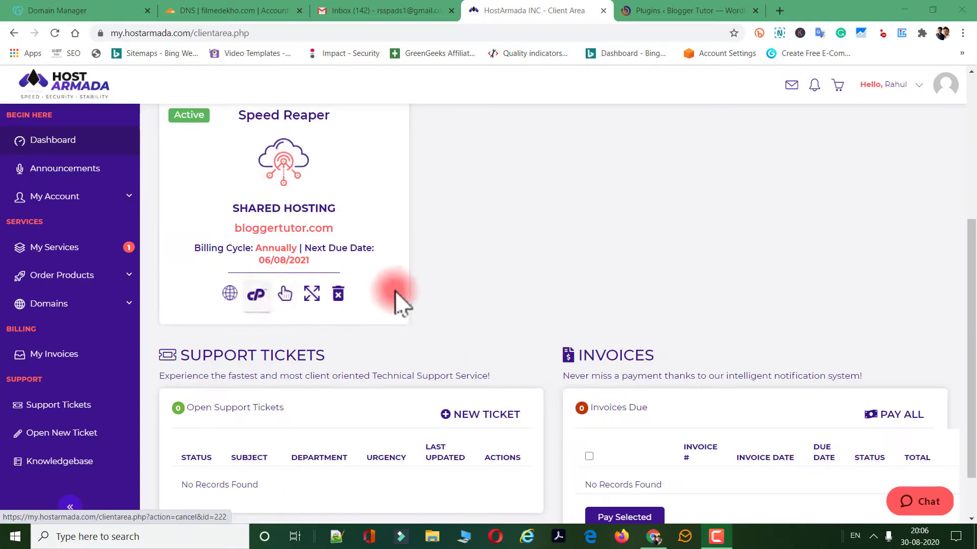
scroll(398, 300, "up", 5)
scroll(325, 428, "down", 3)
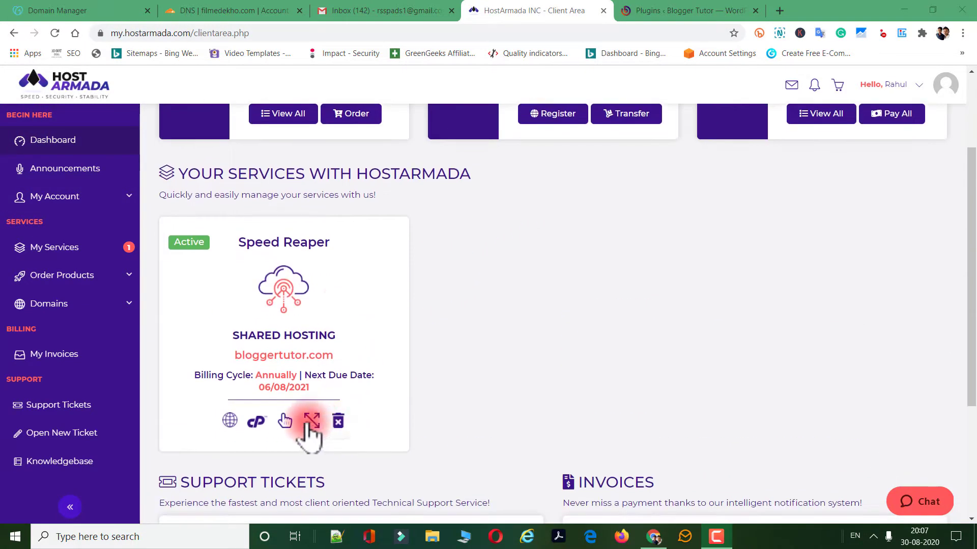
left_click_drag(232, 336, 266, 333)
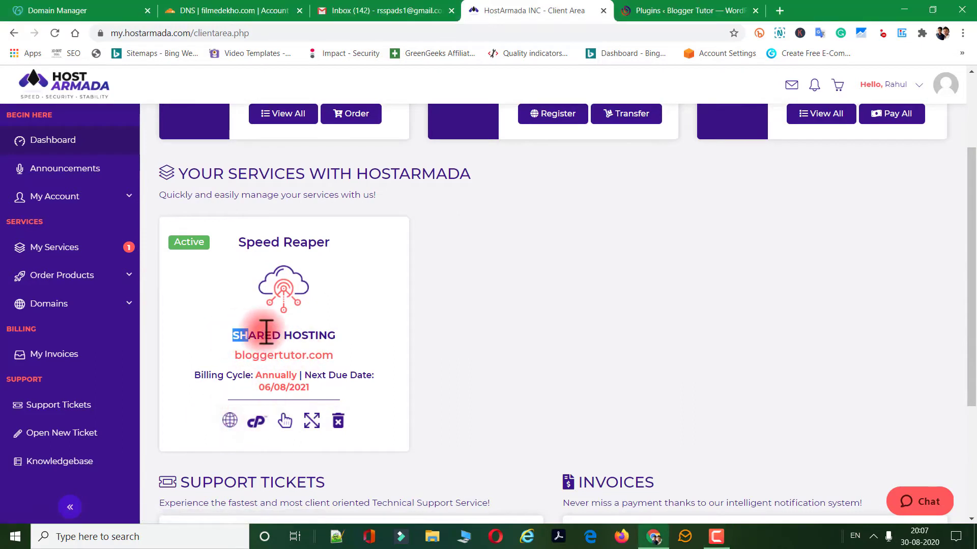
left_click(257, 422)
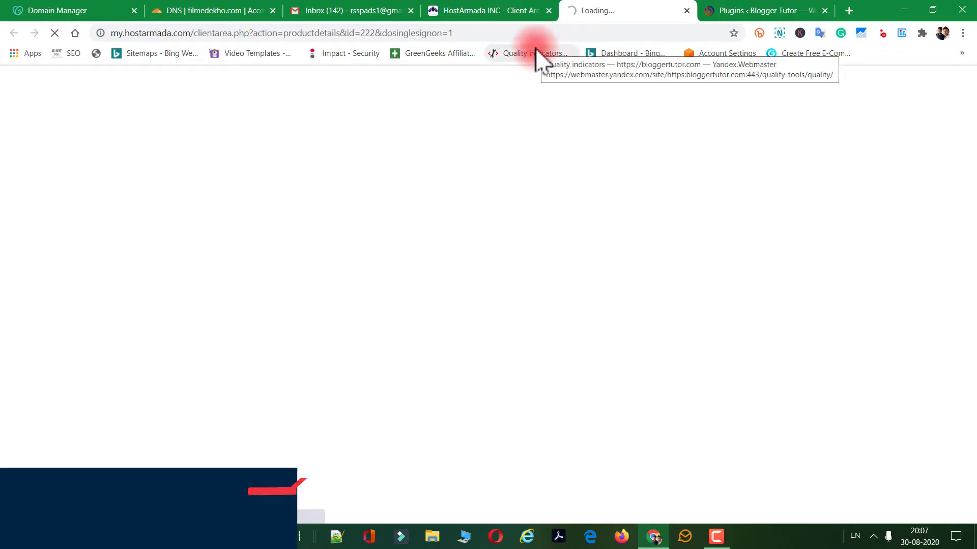
Switch to the GoDaddy Domain Manager and locate filmedekho.com in the domain list.
left_click(65, 10)
scroll(194, 201, "up", 5)
left_click(153, 162)
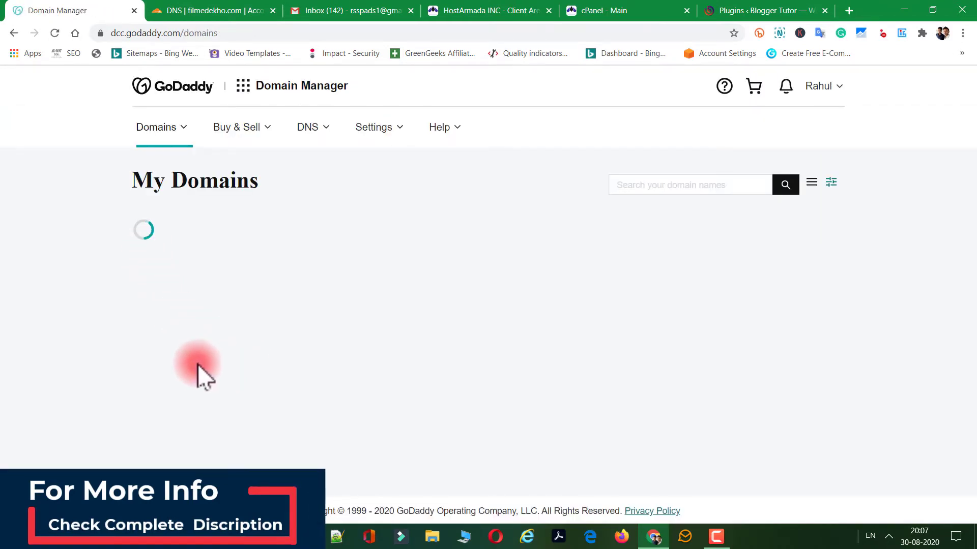
scroll(251, 430, "down", 4)
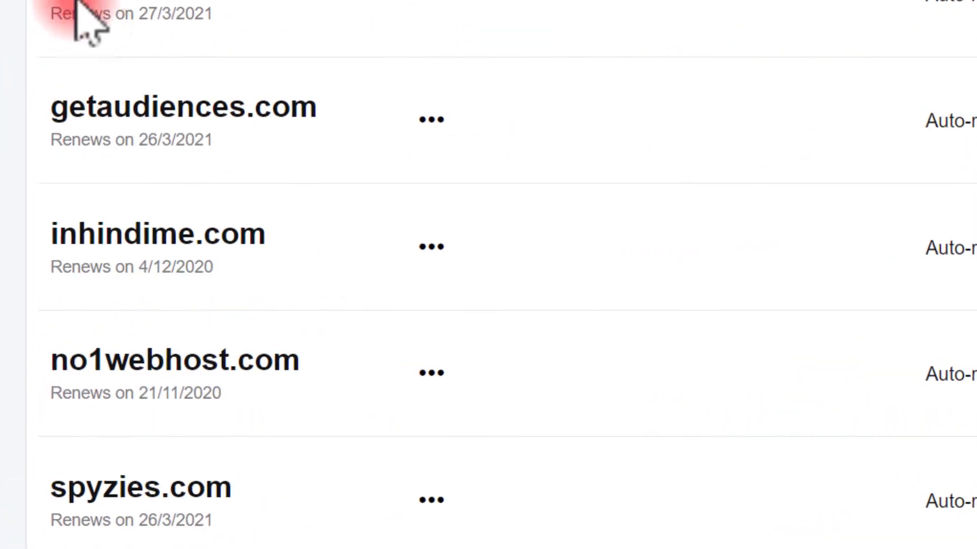
scroll(76, 117, "up", 5)
left_click_drag(34, 336, 291, 328)
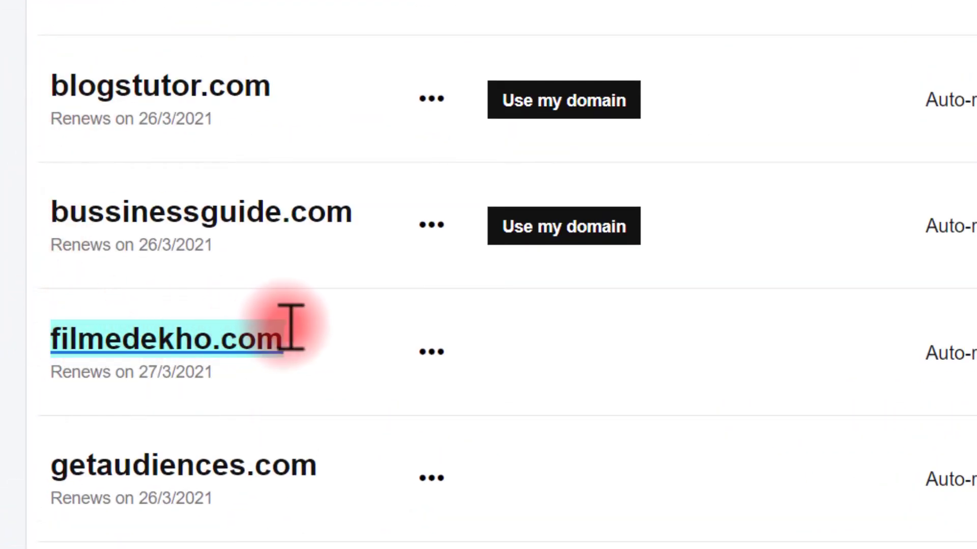
left_click(349, 403)
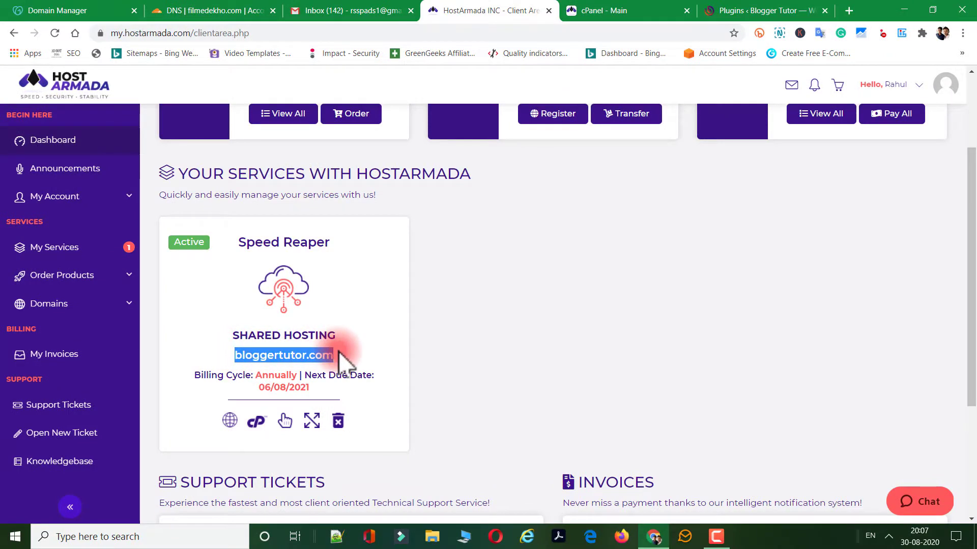
Look over the Cloudflare DNS records of filmedekho.com alongside the cPanel home page and the GoDaddy domain list.
left_click(607, 11)
left_click(28, 6)
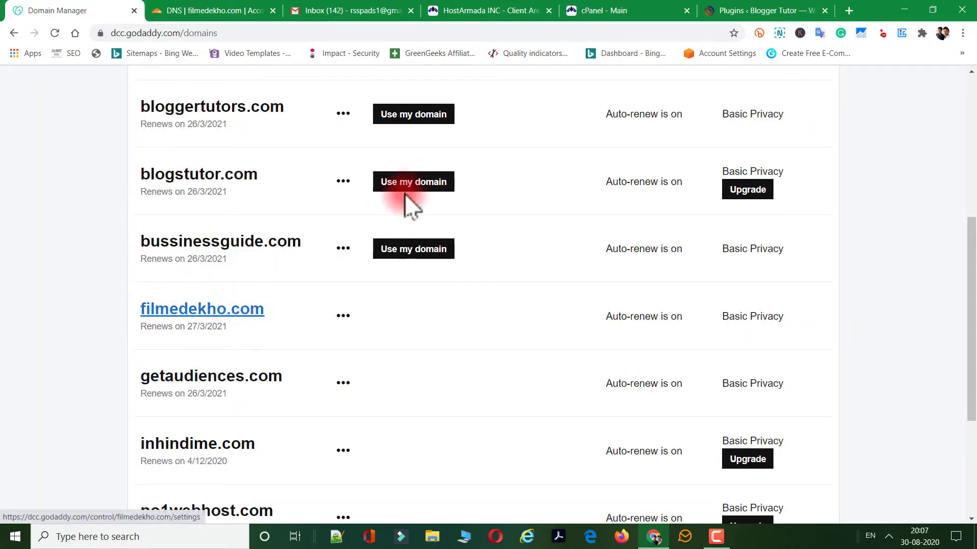
left_click(625, 10)
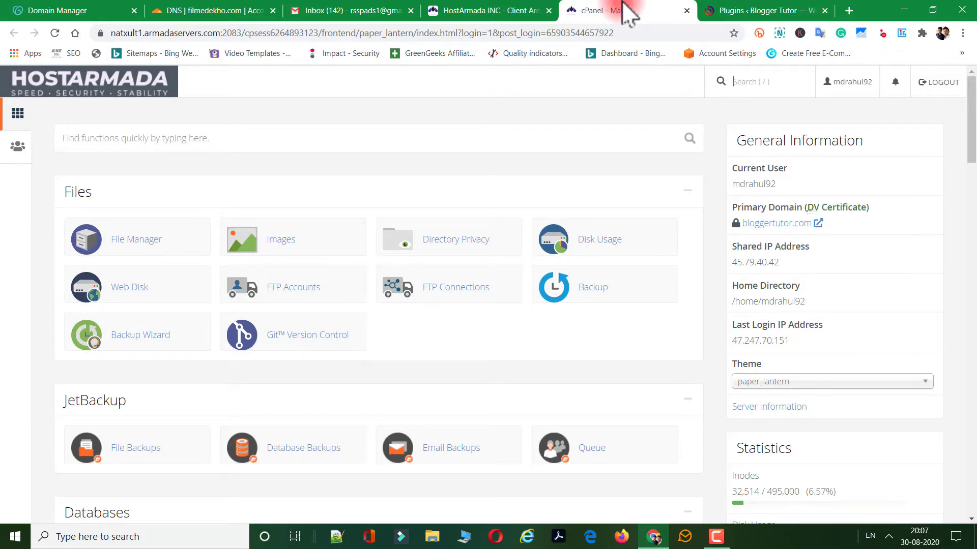
left_click(232, 10)
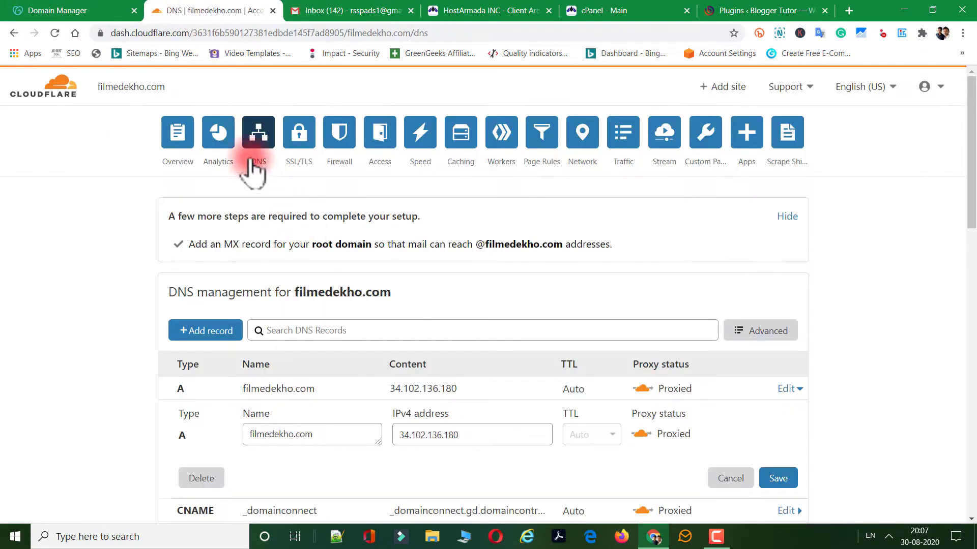
scroll(298, 368, "down", 3)
scroll(349, 315, "up", 3)
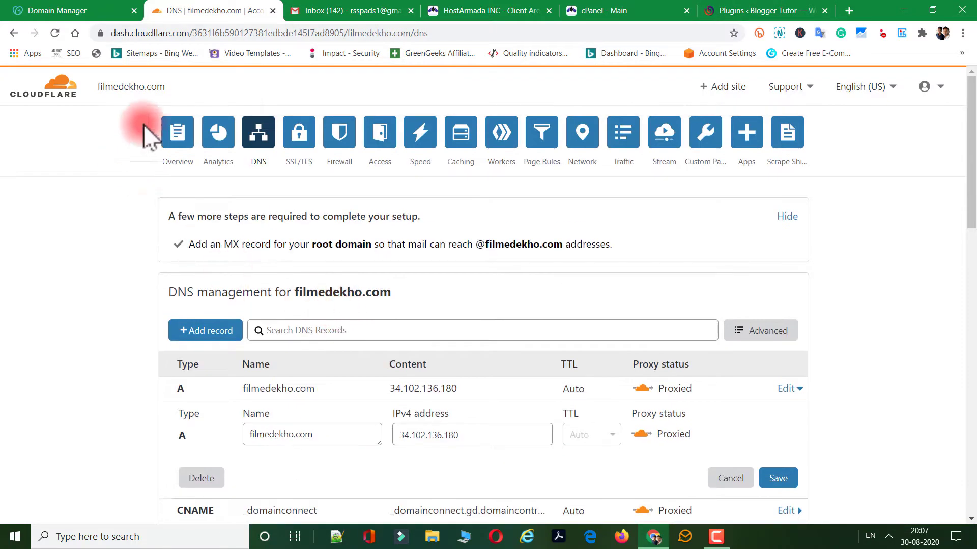
left_click(87, 10)
left_click(258, 10)
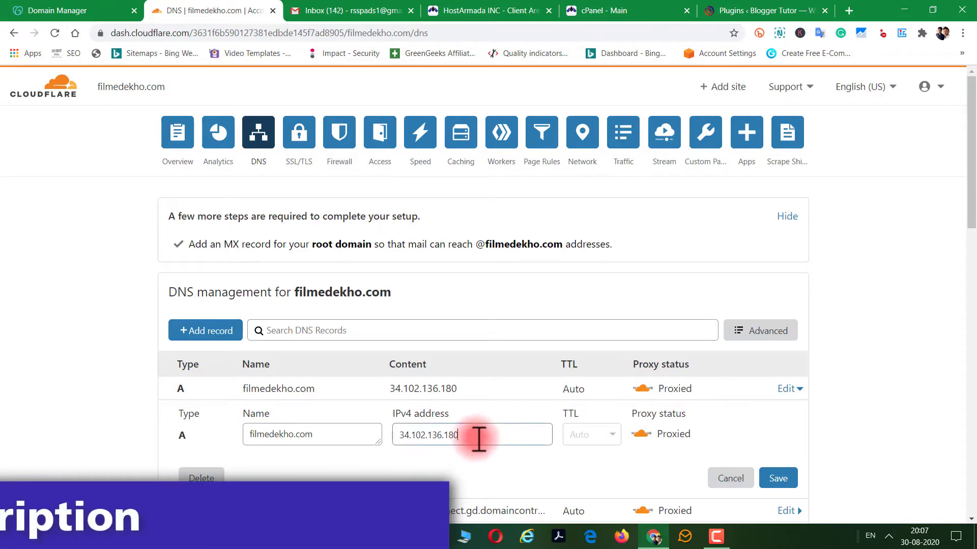
Compare the IPv4 address of filmedekho.com's A record in Cloudflare with the shared IP address in cPanel.
left_click_drag(473, 435, 395, 445)
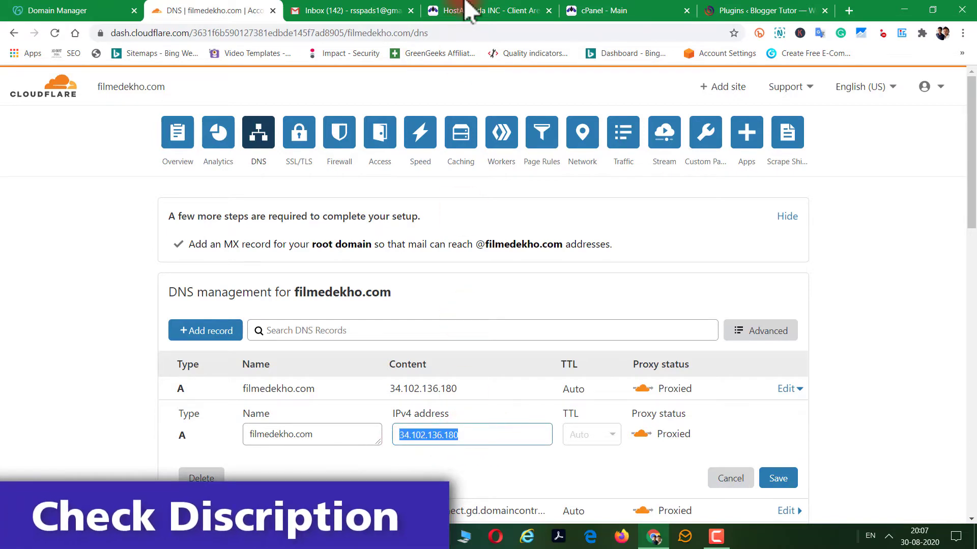
left_click(593, 10)
left_click(801, 250)
left_click_drag(792, 265, 747, 262)
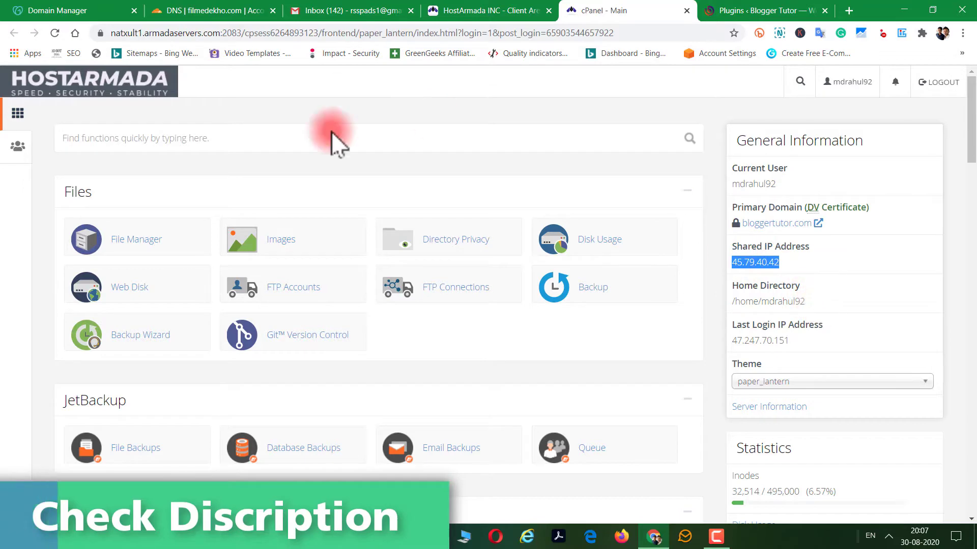
left_click(234, 11)
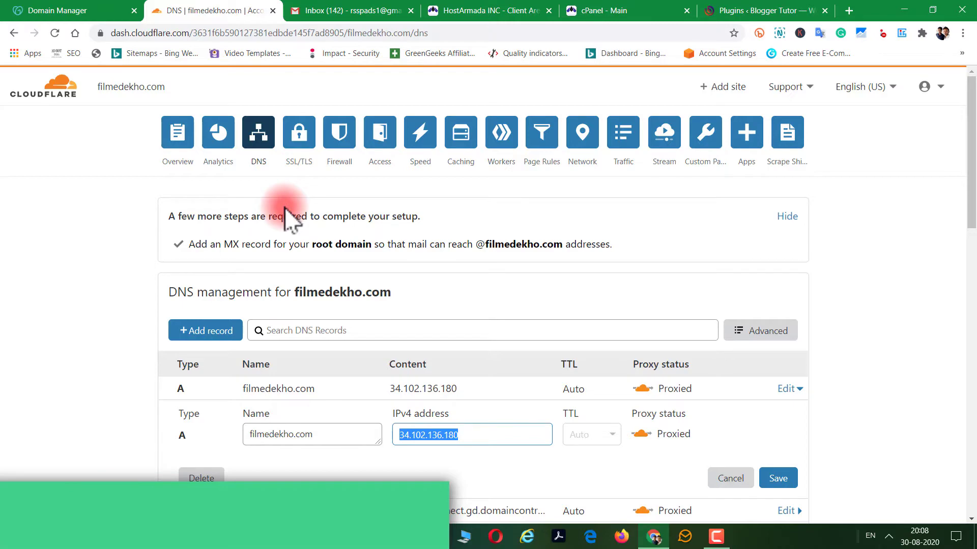
scroll(518, 515, "down", 5)
scroll(510, 510, "up", 5)
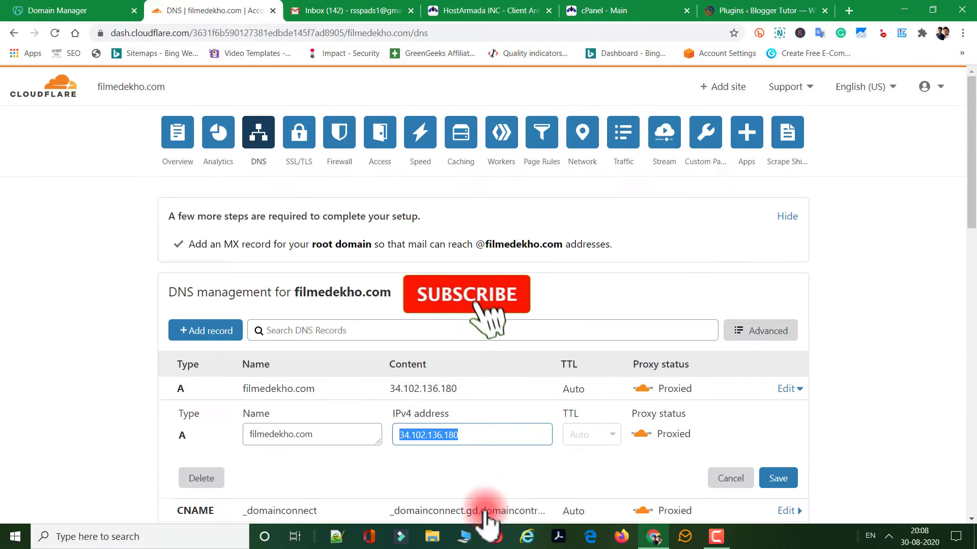
Switch back to cPanel, open Addon Domains and look over its creation form and list of configured domains.
left_click(585, 11)
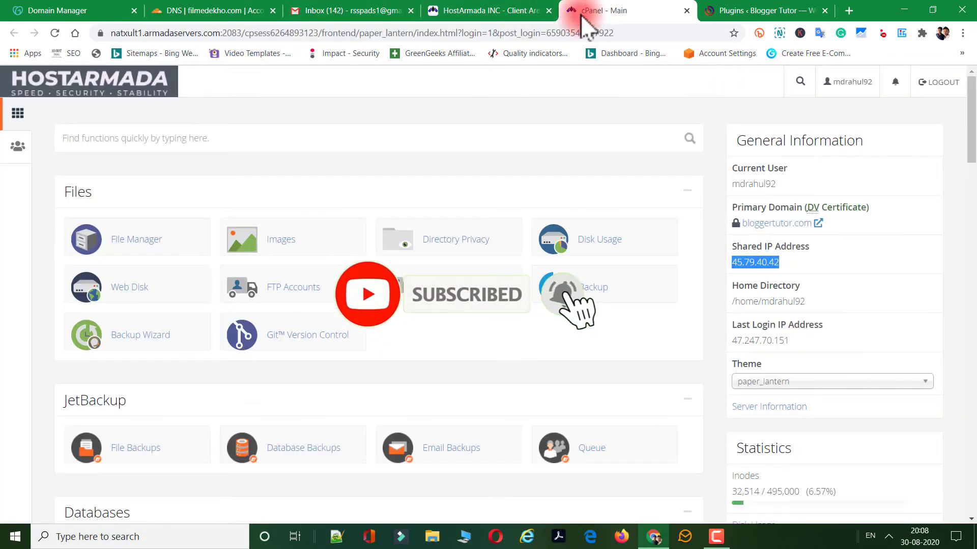
scroll(210, 301, "down", 5)
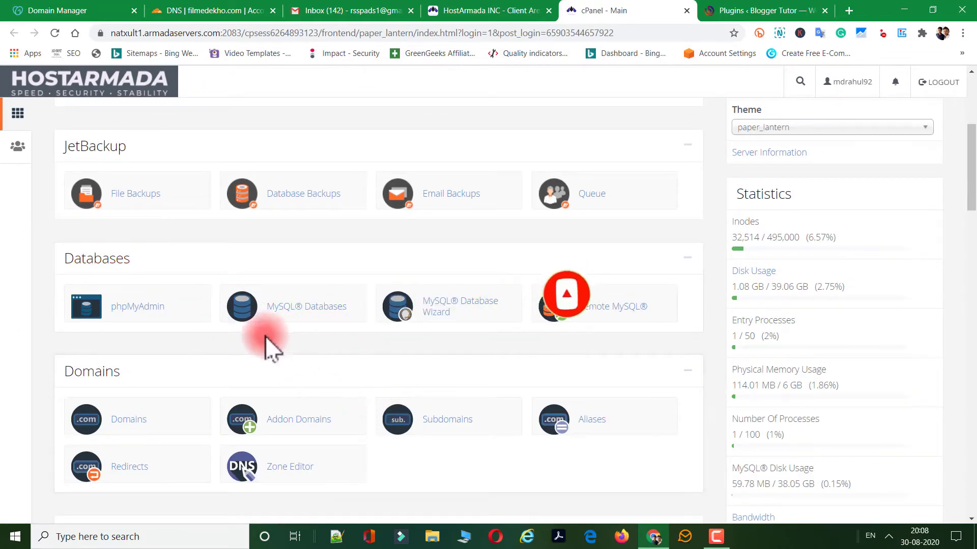
scroll(168, 397, "down", 4)
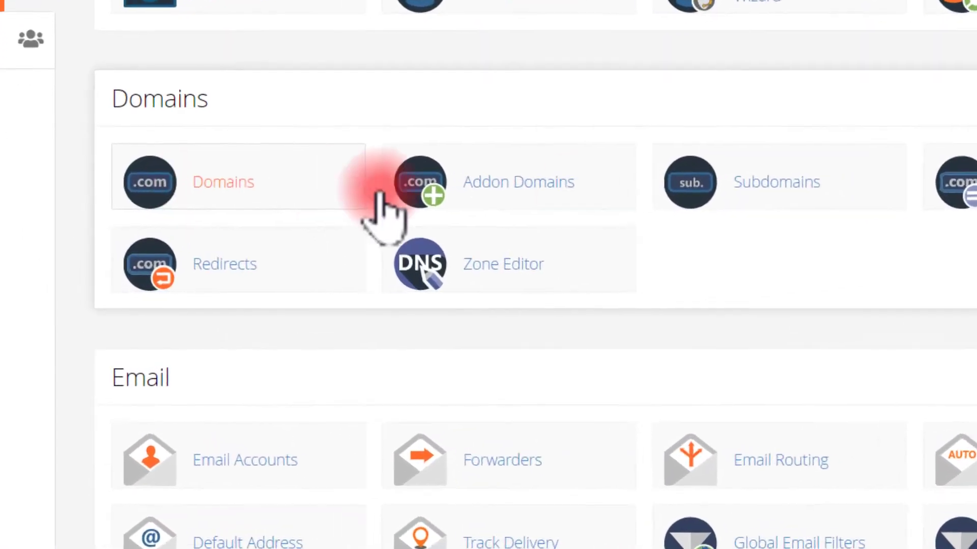
left_click(552, 189)
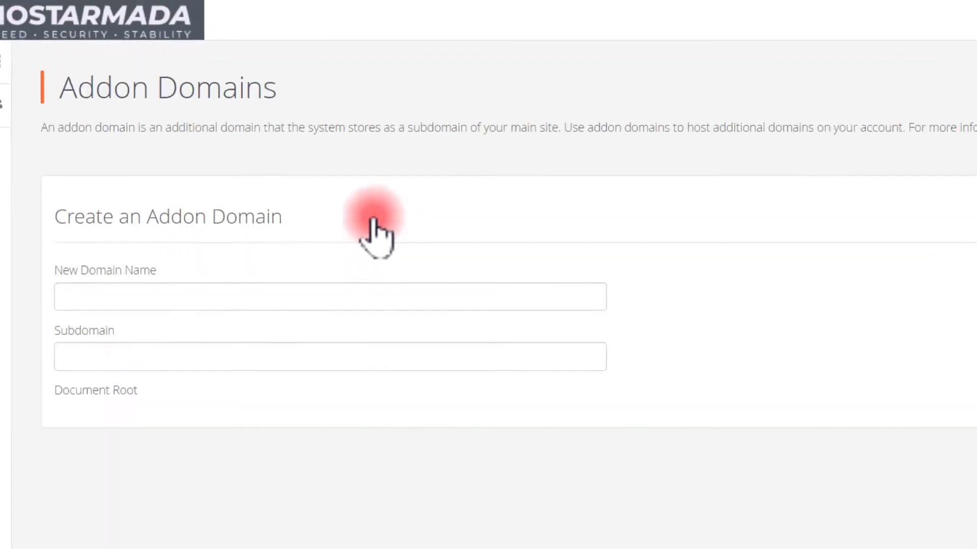
scroll(219, 318, "down", 5)
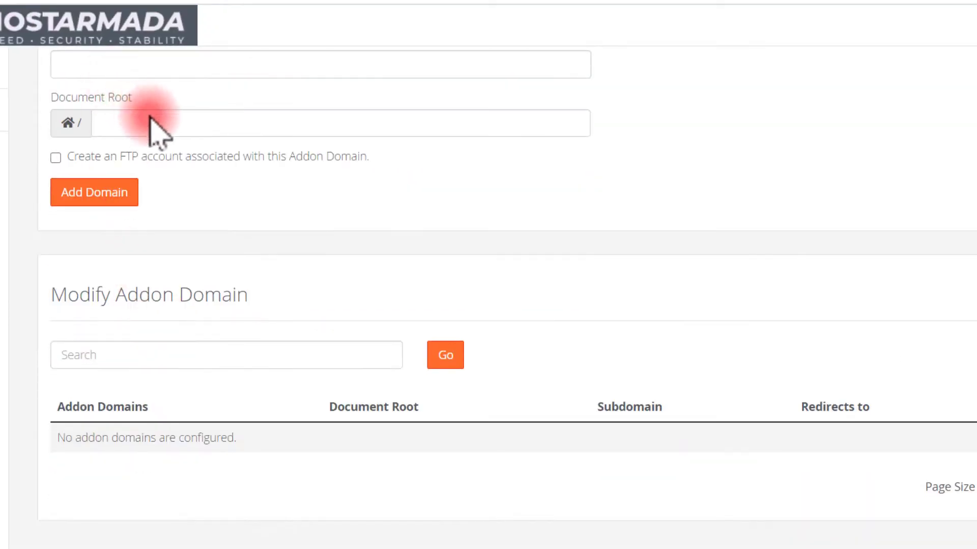
scroll(164, 127, "up", 6)
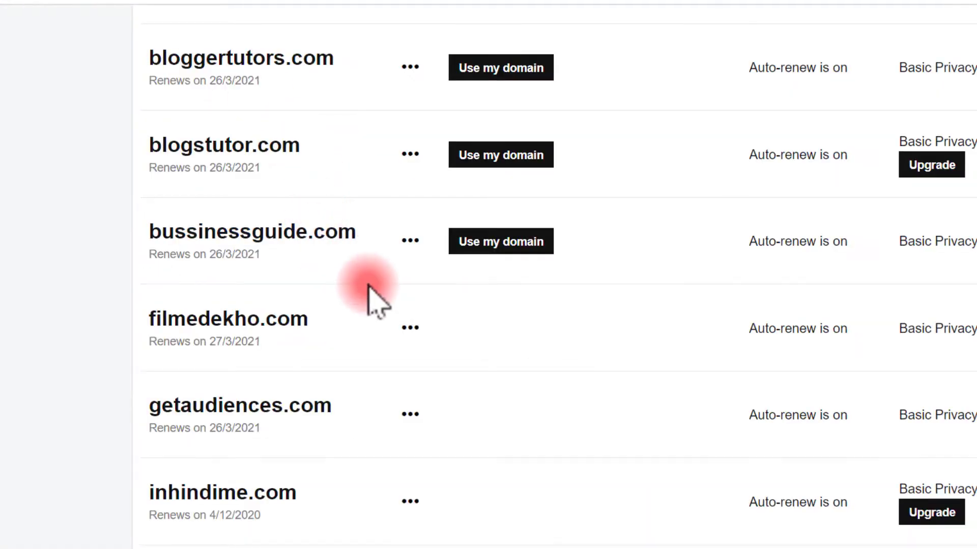
Copy the domain name filmedekho.com from GoDaddy and move the cPanel browser tab beside the Domain Manager tab.
left_click_drag(277, 311, 175, 305)
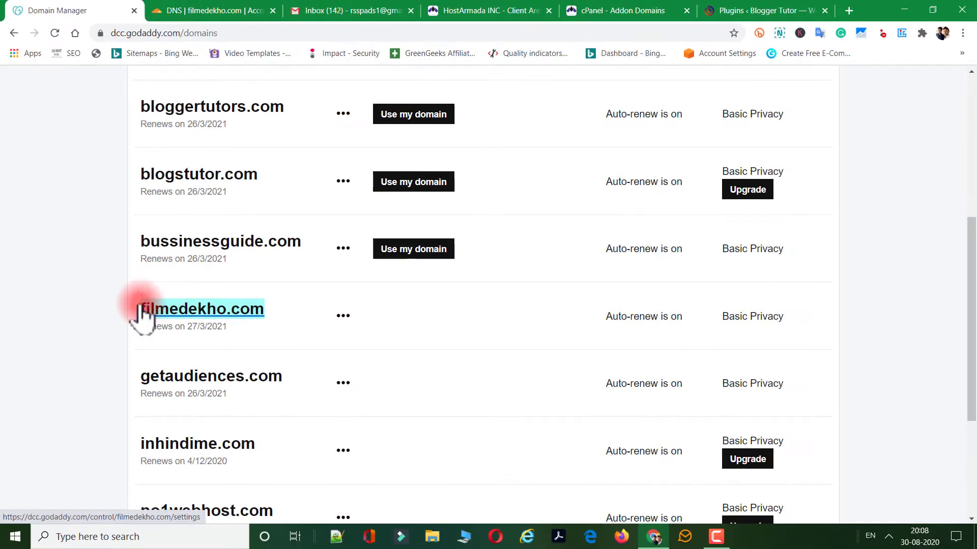
left_click(217, 12)
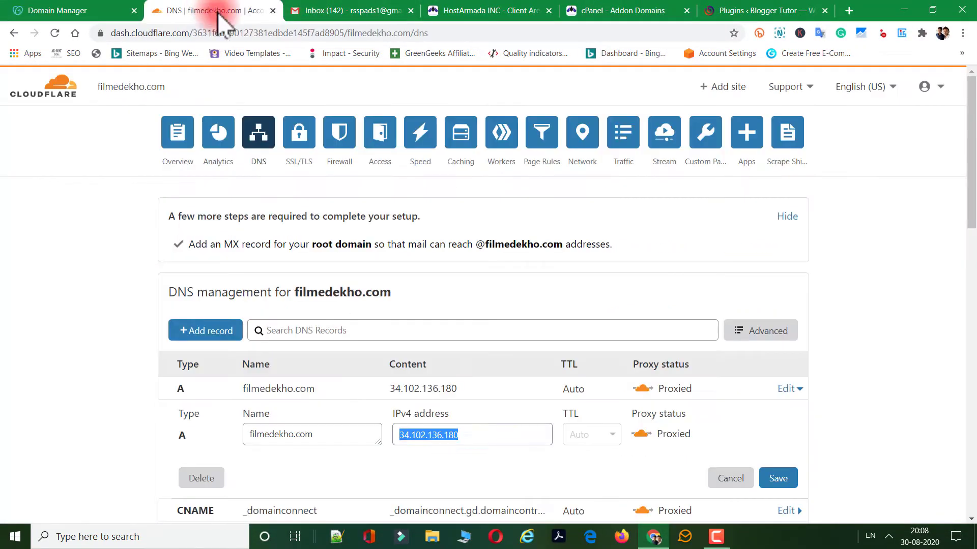
left_click(327, 11)
left_click(547, 11)
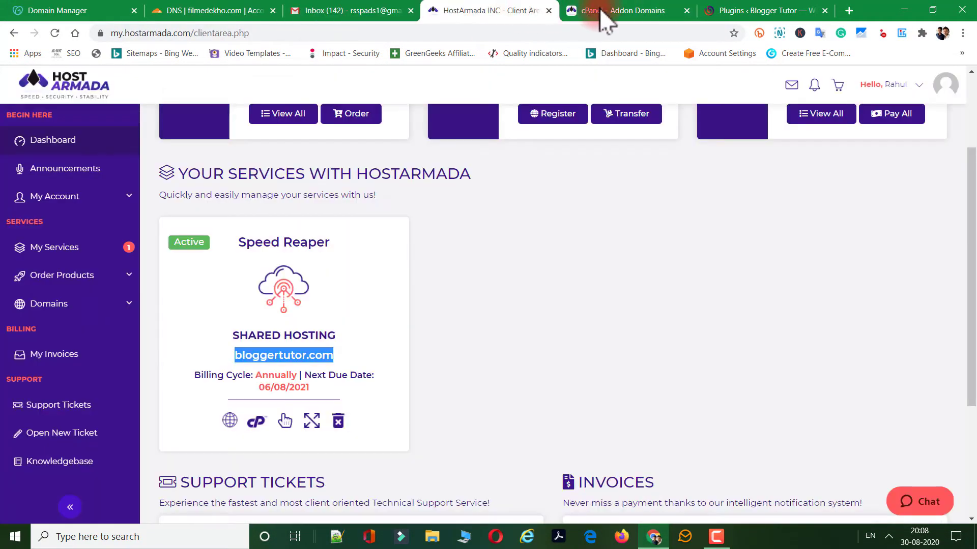
left_click_drag(646, 7, 290, 11)
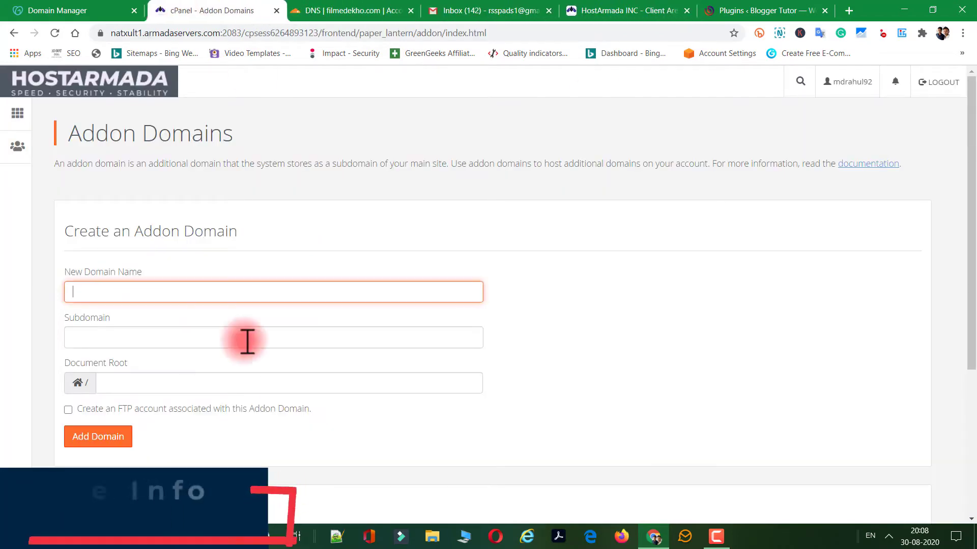
Enter filmedekho.com as the new addon domain, with subdomain filmedekho and document root filmedekho.com.
left_click(127, 293)
type("filmedekho.com")
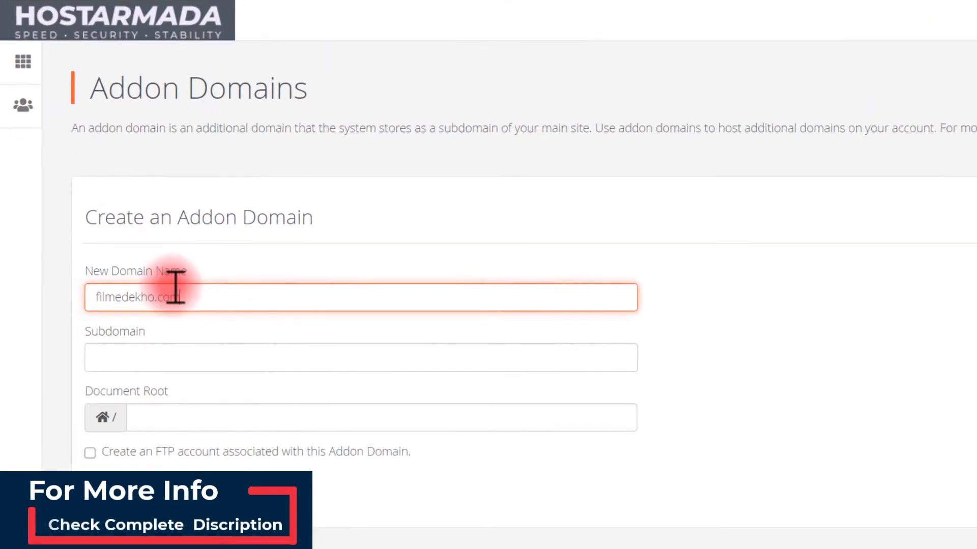
left_click(128, 362)
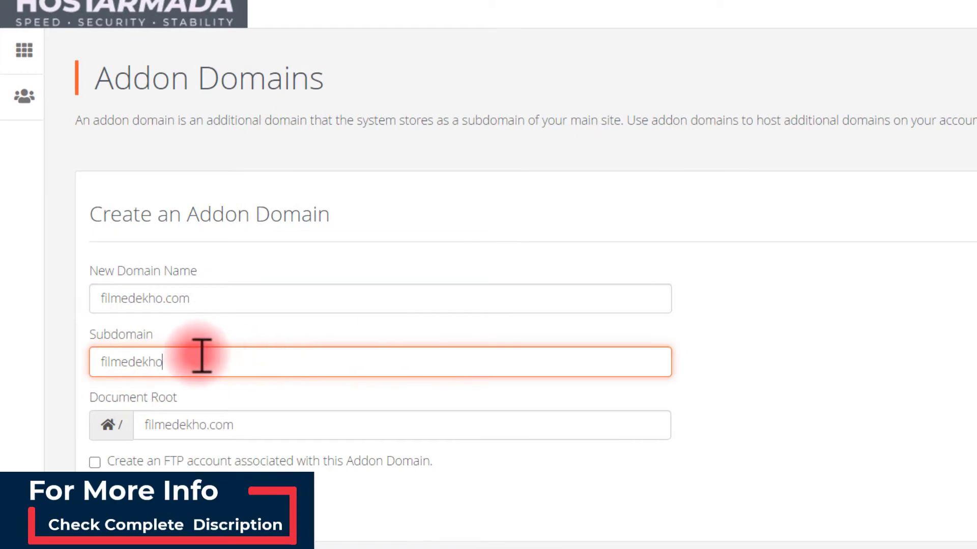
left_click_drag(200, 358, 89, 350)
left_click(471, 466)
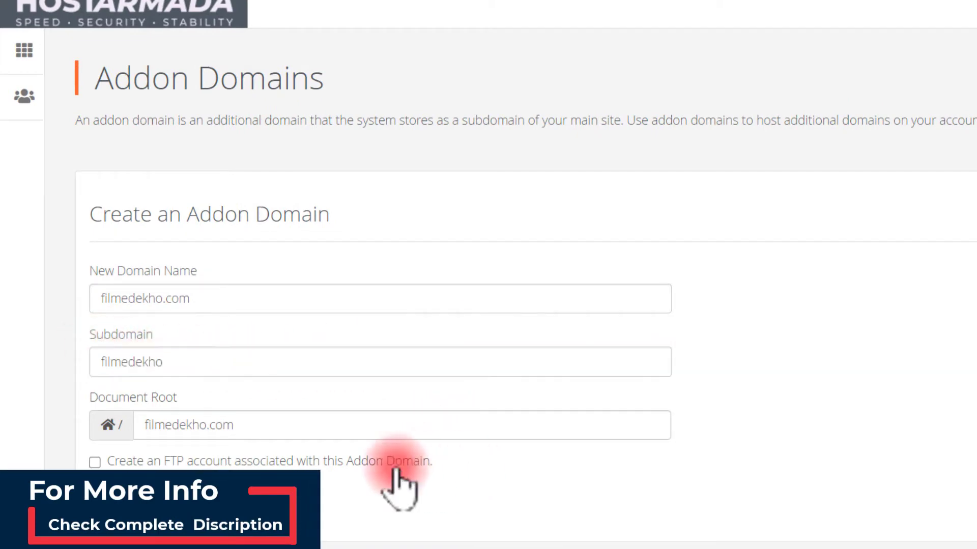
left_click(95, 462)
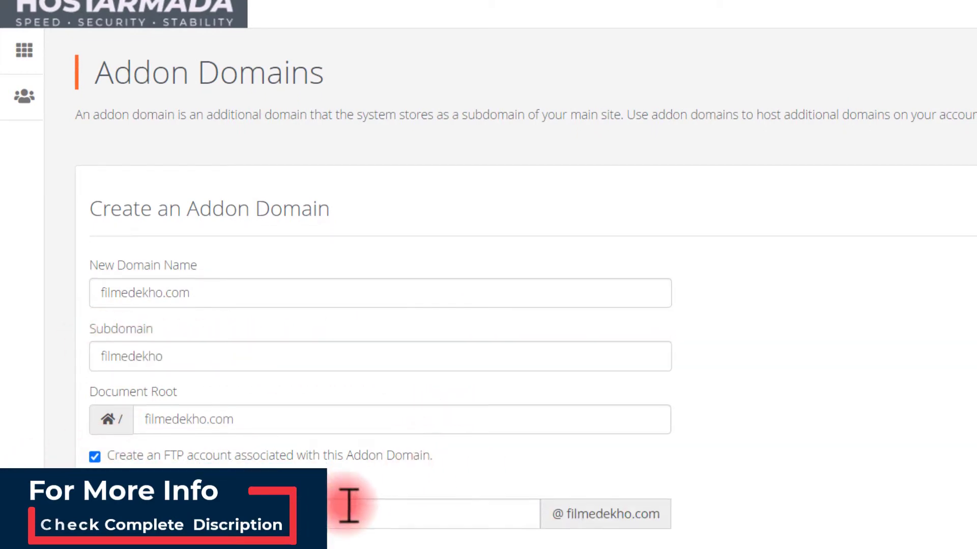
scroll(344, 510, "down", 5)
left_click(95, 198)
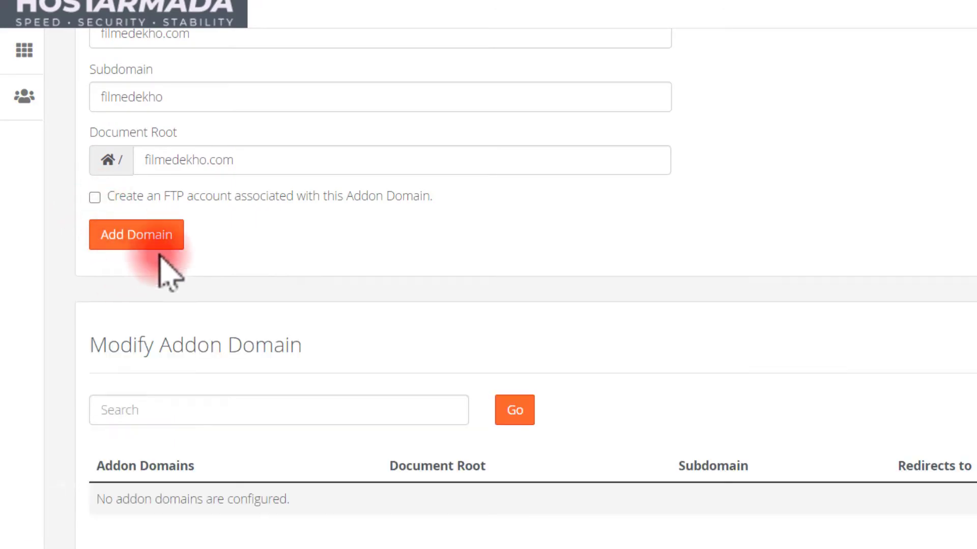
Create the addon domain filmedekho.com and return to the Addon Domains page.
left_click(135, 238)
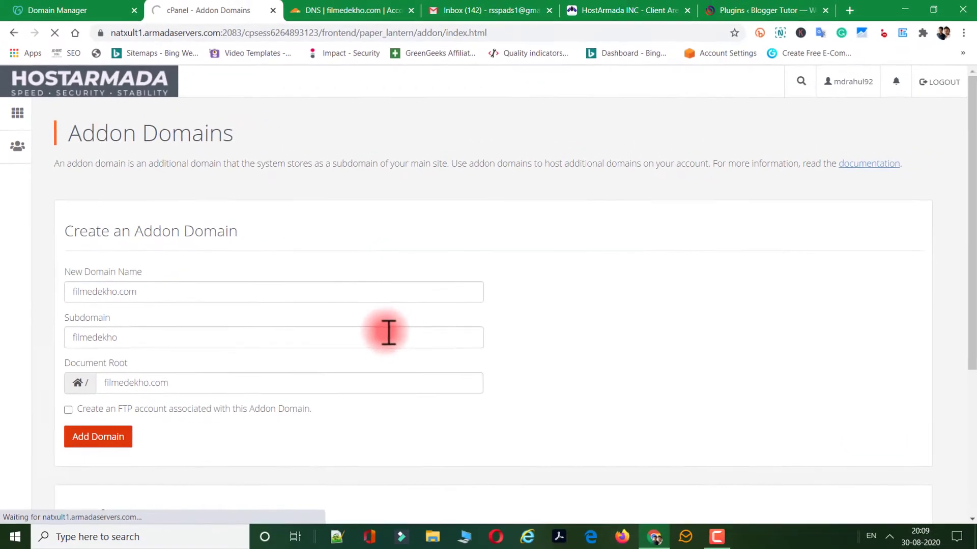
scroll(388, 333, "down", 3)
scroll(359, 364, "up", 3)
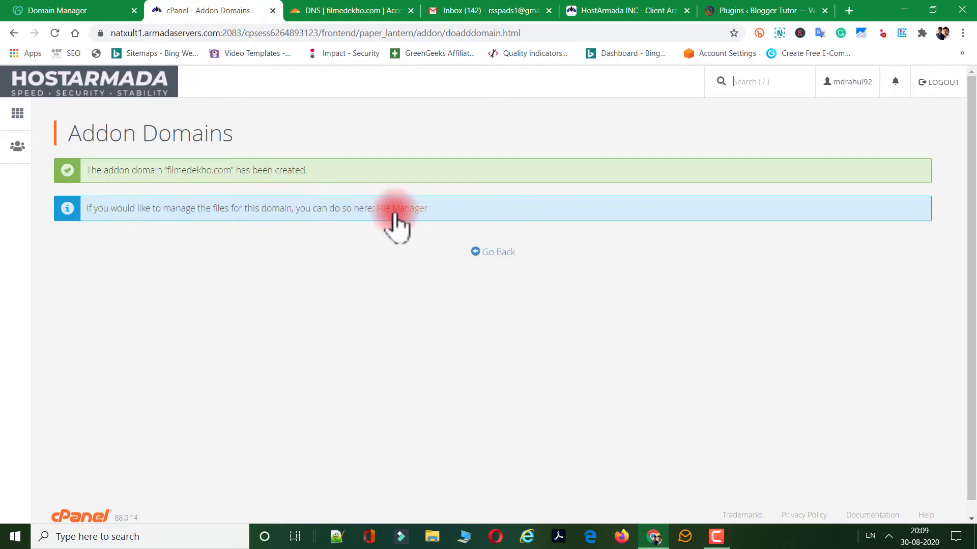
left_click(490, 253)
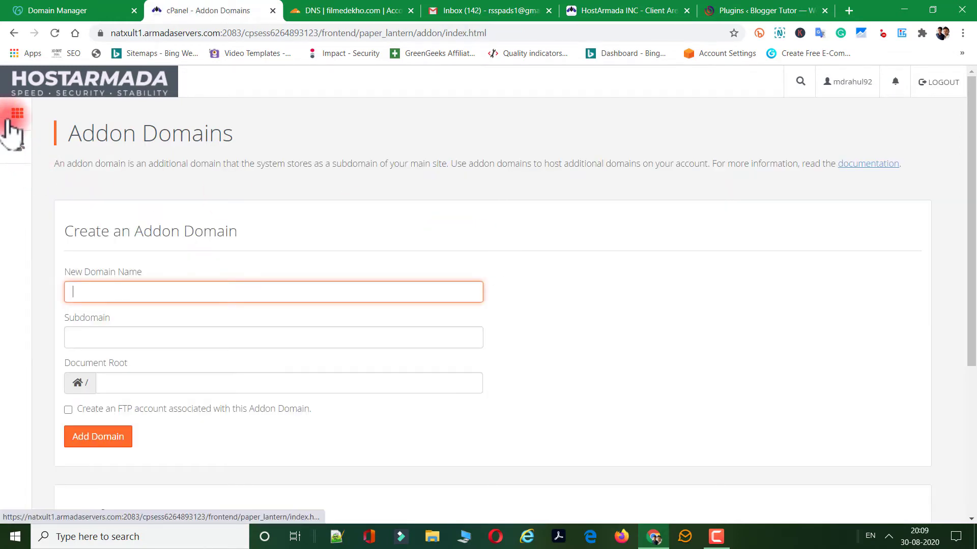
Return to the cPanel home page, open File Manager in its own browser tab and switch to it.
left_click(10, 122)
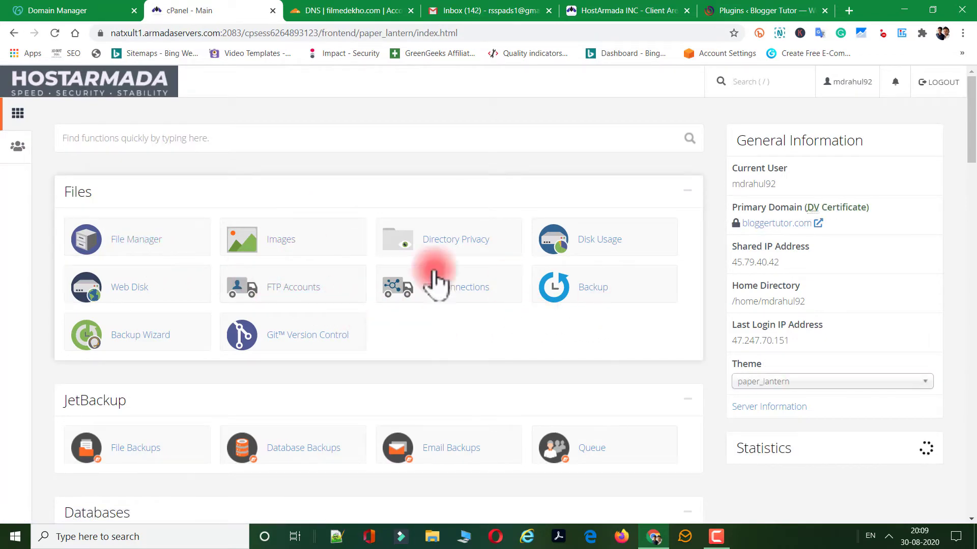
left_click(88, 238)
left_click(192, 11)
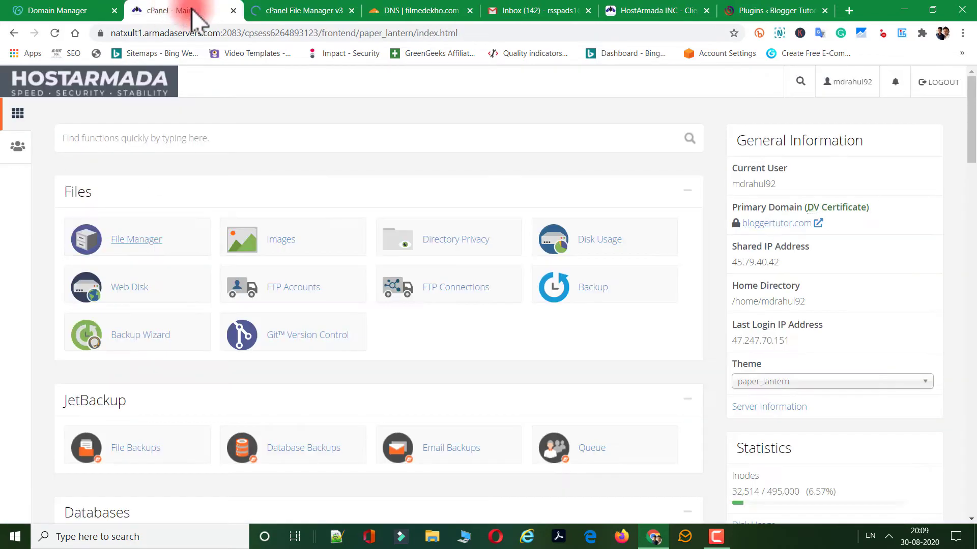
left_click(341, 14)
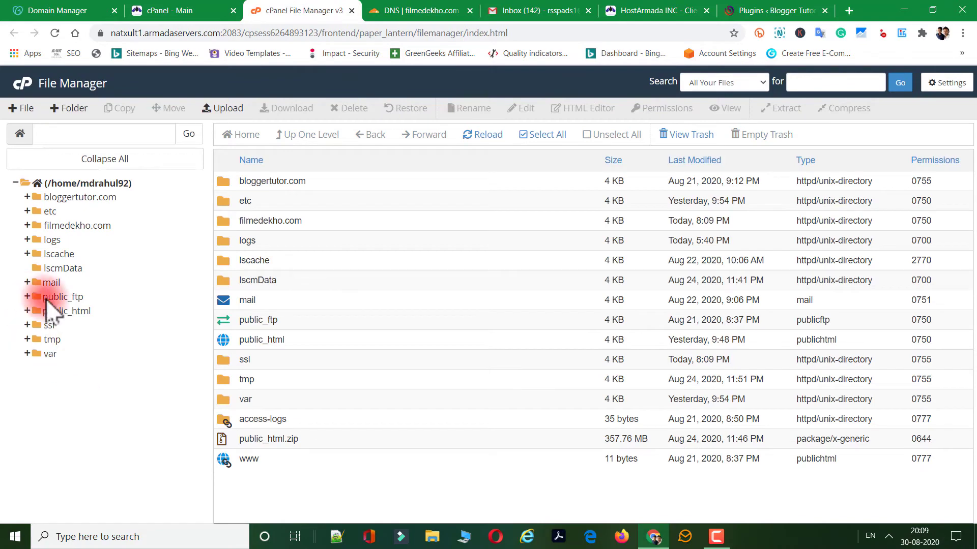
Look through the contents of the public_html and filmedekho.com folders, and return to the account's home directory.
left_click(51, 310)
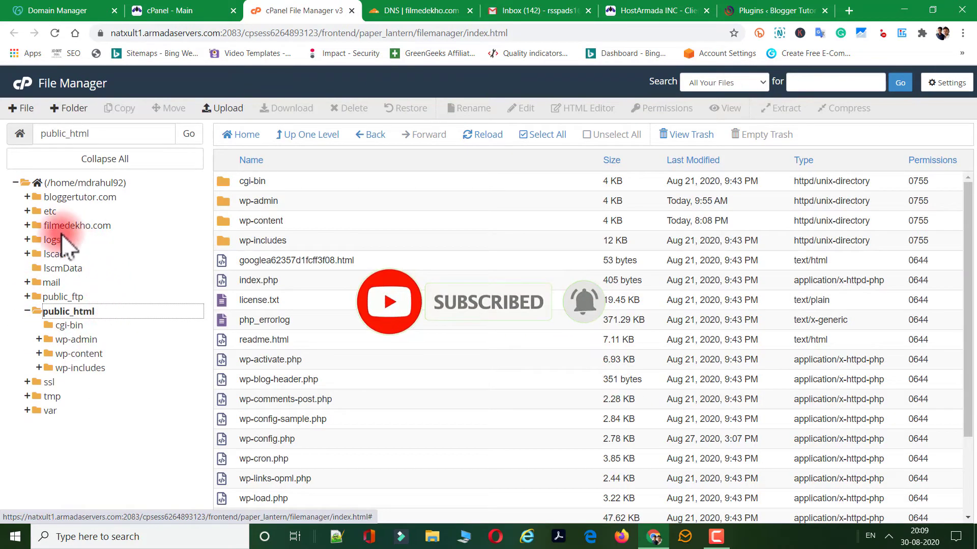
left_click(36, 229)
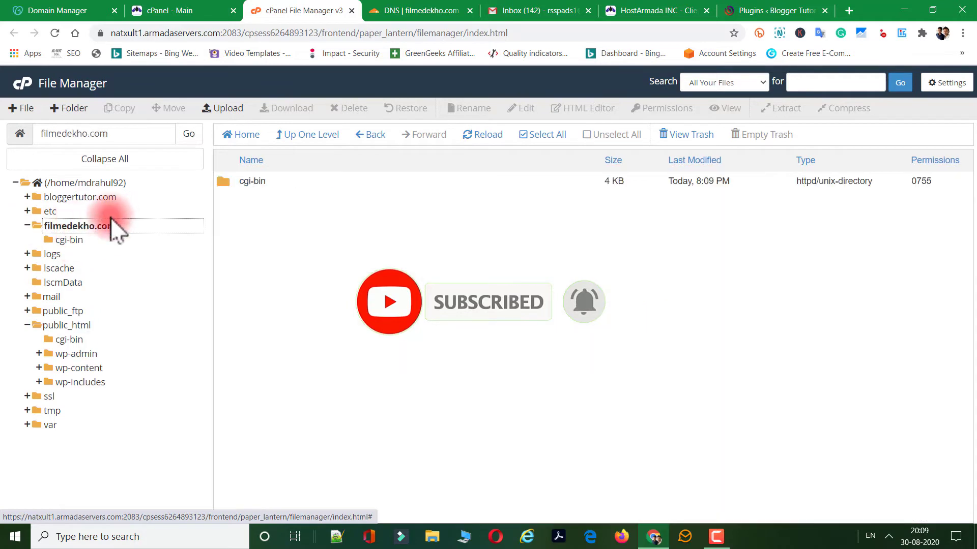
left_click(26, 227)
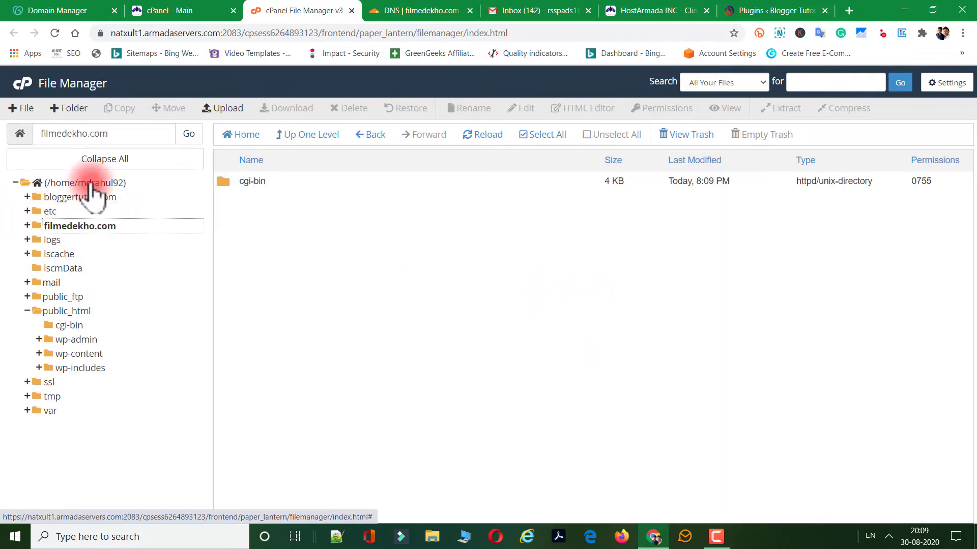
left_click(90, 183)
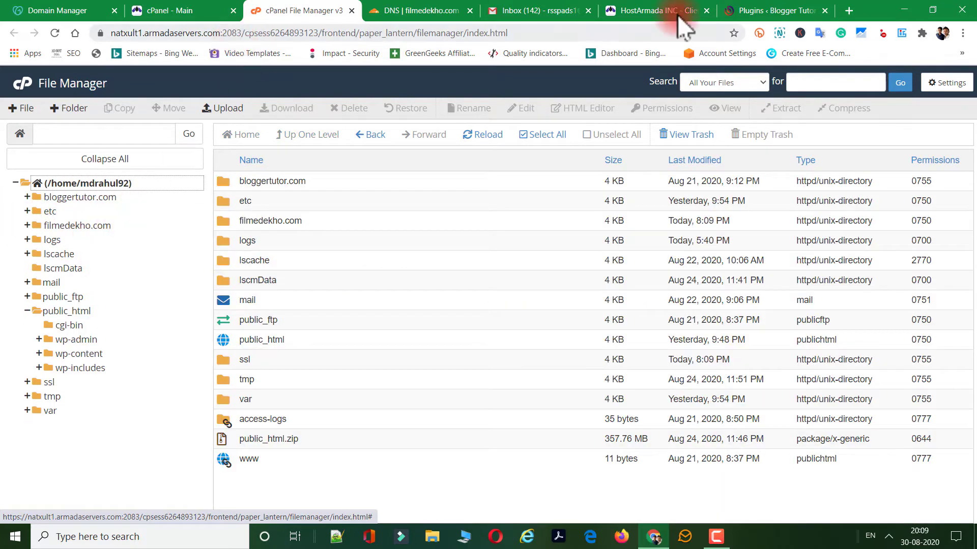
Open a blank browser tab, return to the cPanel home page and copy the shared IP address.
left_click(849, 10)
left_click(229, 11)
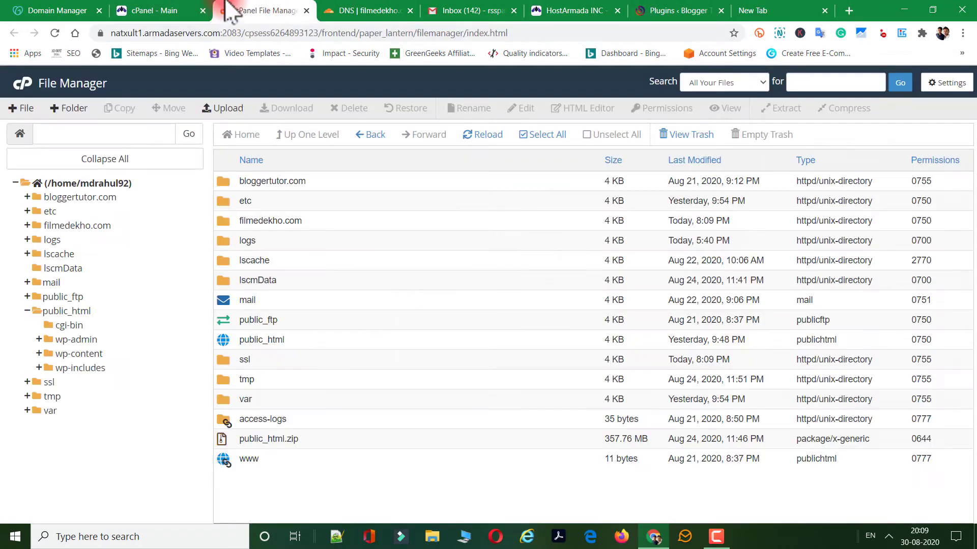
left_click(153, 10)
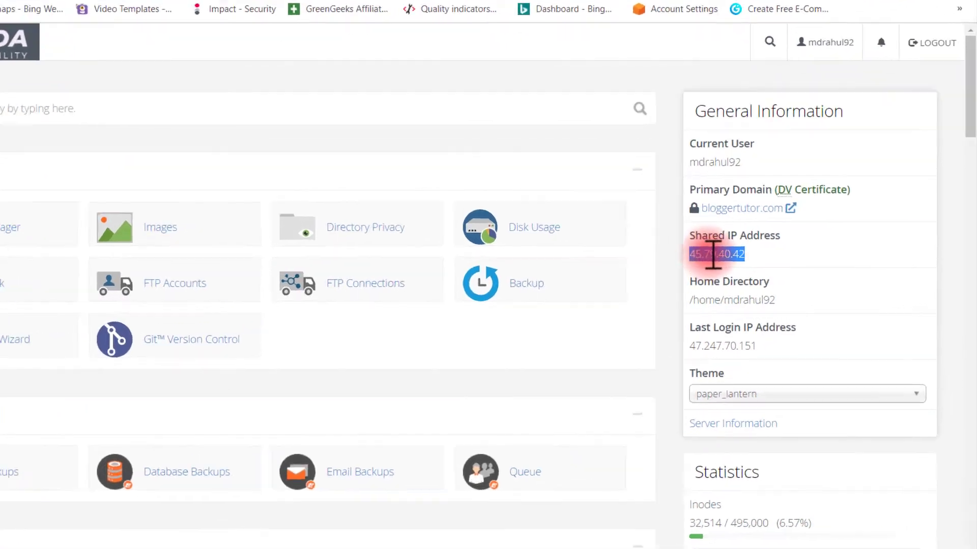
right_click(750, 262)
left_click(794, 269)
right_click(572, 210)
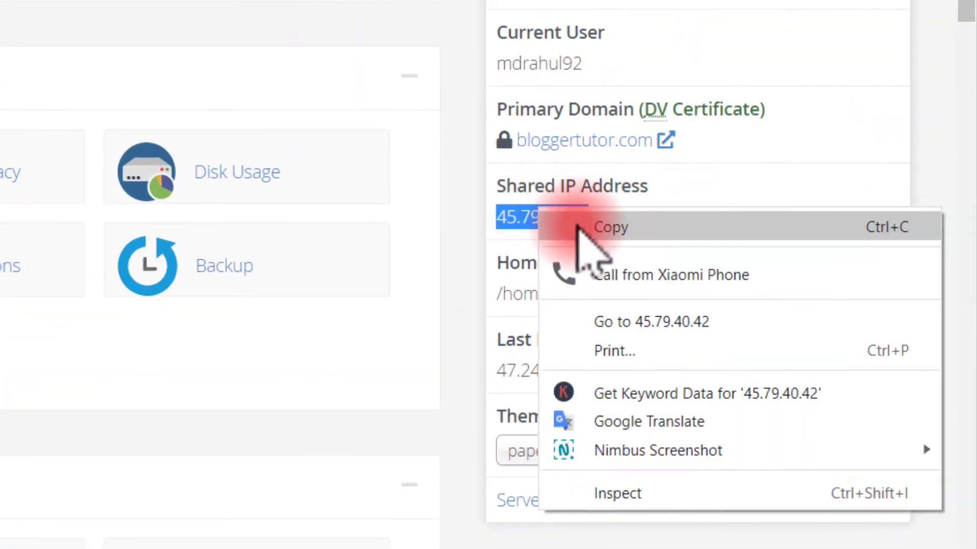
left_click(621, 224)
Fill in a new A record for filmedekho.com in Cloudflare with name @ and IPv4 address 45.79.40.42.
left_click(61, 10)
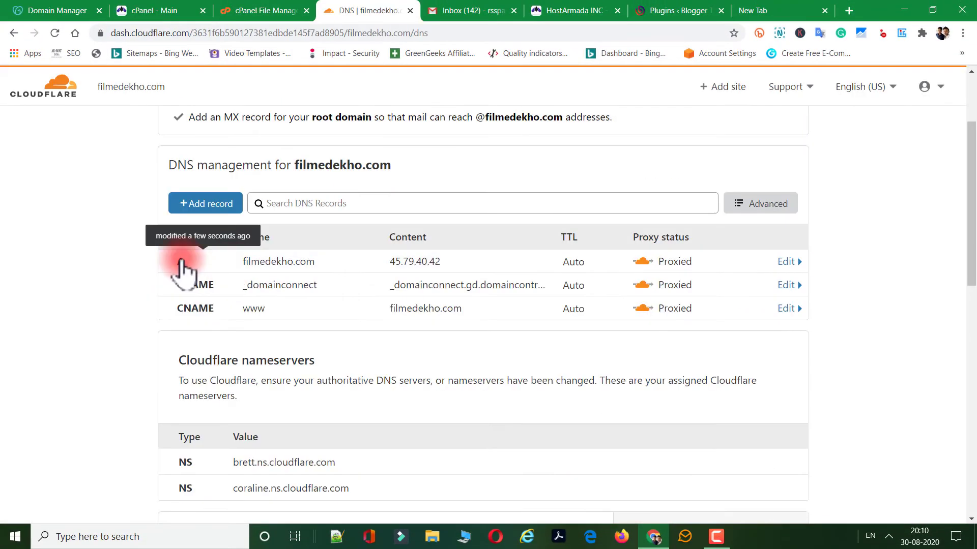
left_click(200, 206)
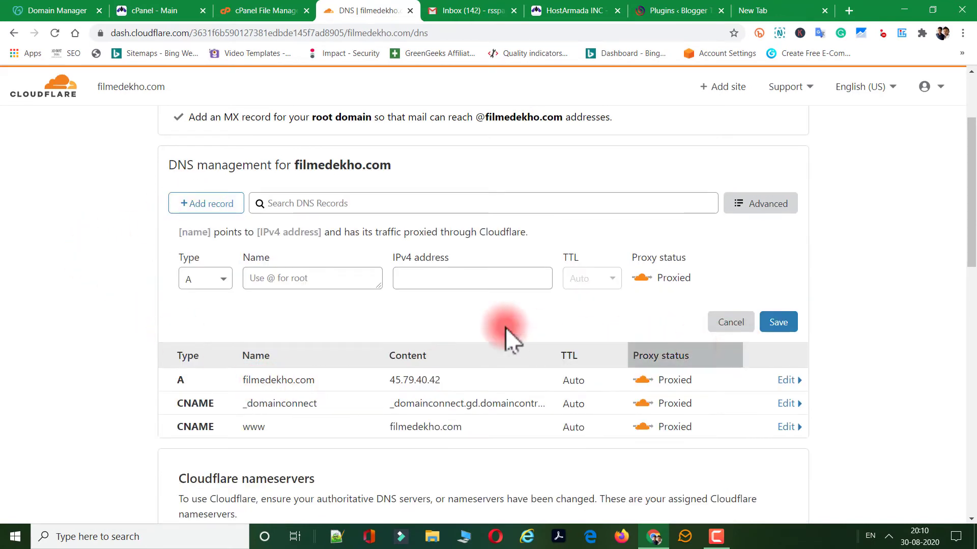
left_click(215, 282)
left_click(213, 293)
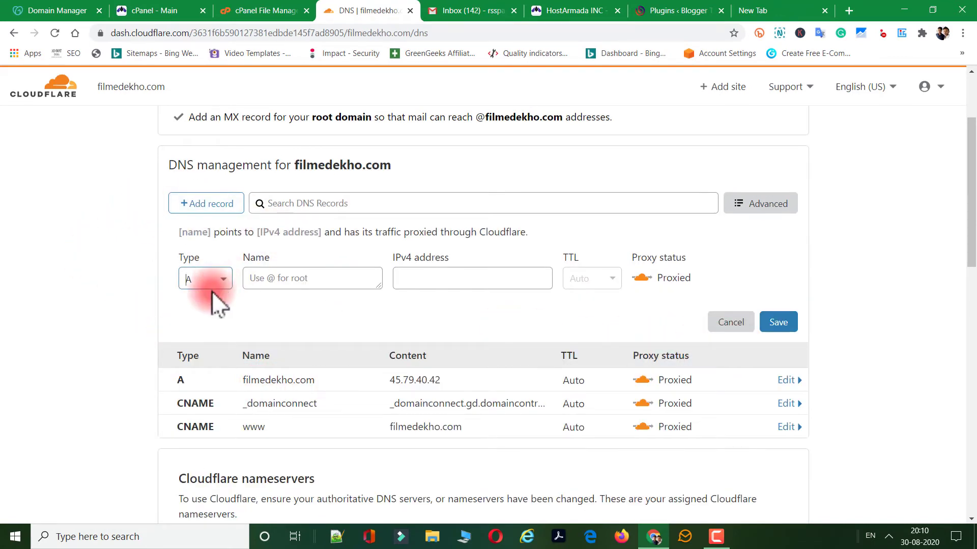
left_click(282, 286)
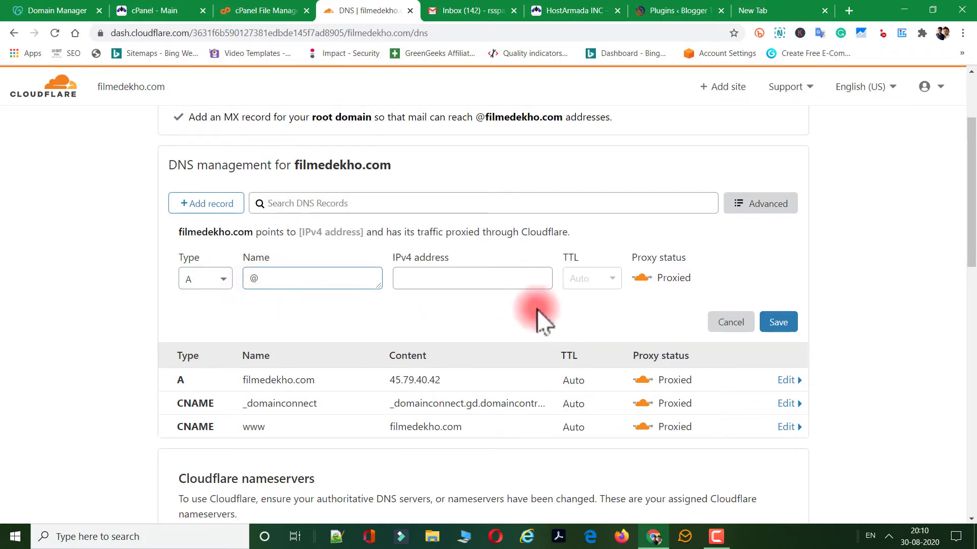
left_click(456, 281)
key("ctrl+v")
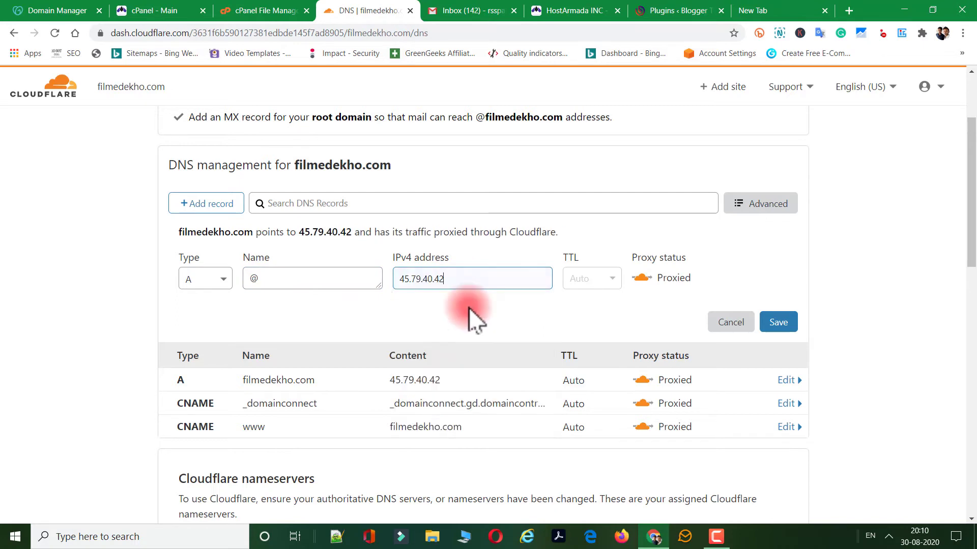
Select the shared IP address in cPanel again and move the Cloudflare DNS browser tab beside the cPanel tab.
left_click(152, 11)
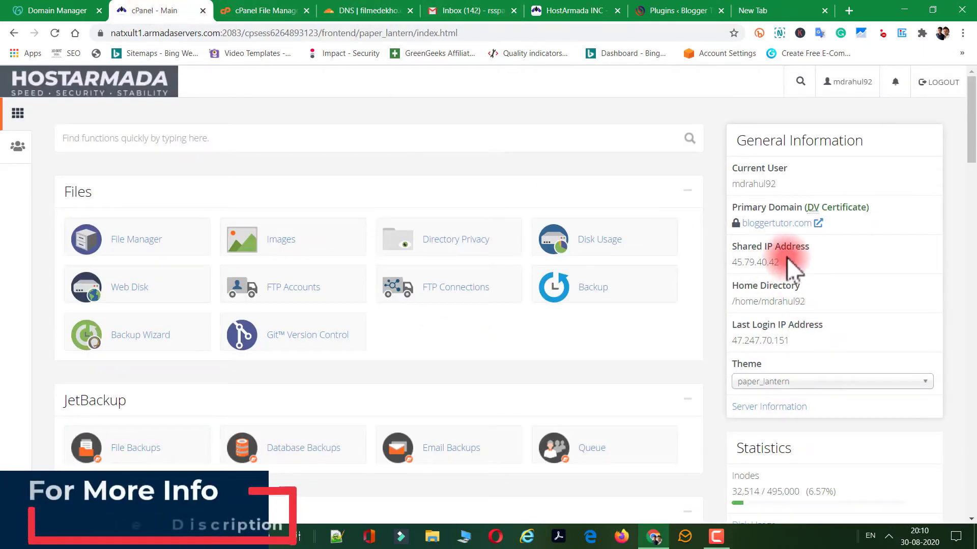
right_click(754, 262)
left_click(785, 270)
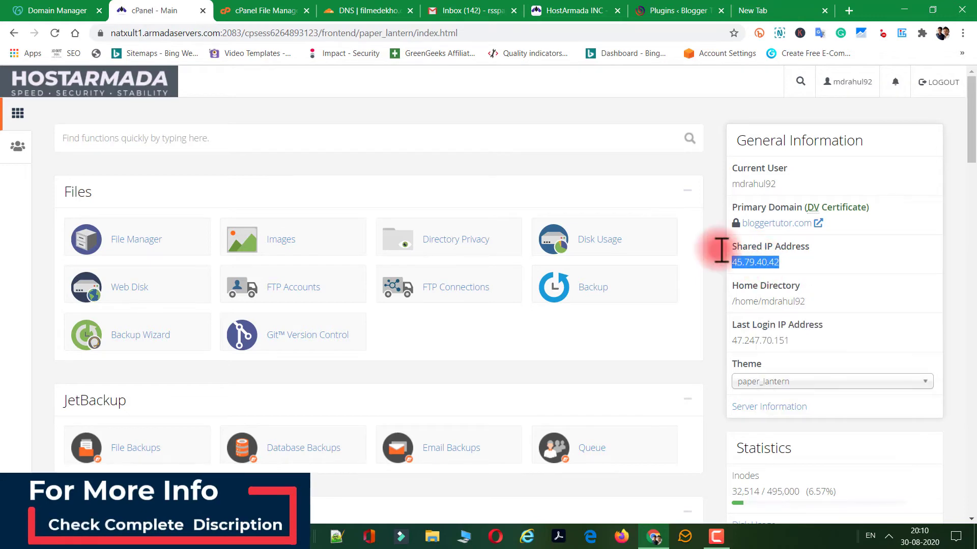
left_click_drag(354, 6, 230, 11)
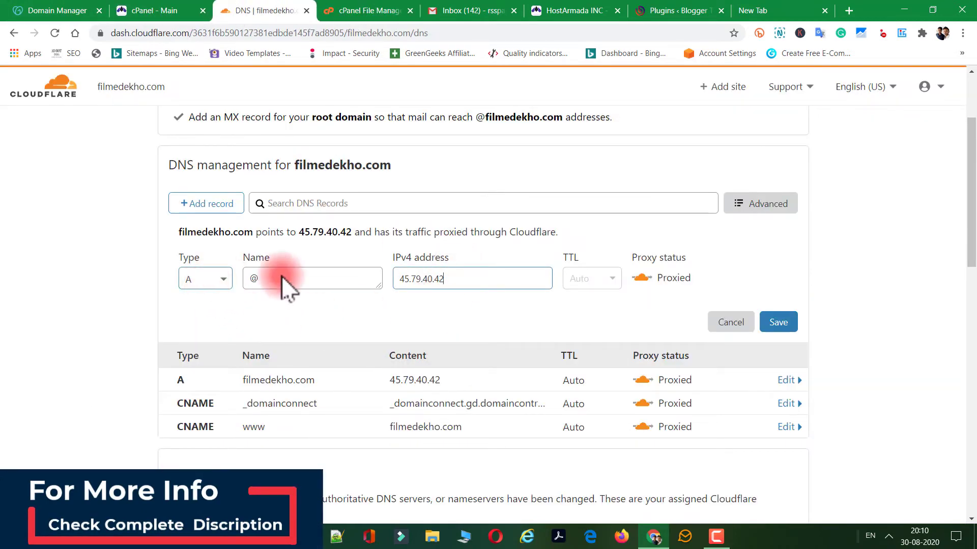
Try to save the new A record with name @ and IPv4 address 45.79.40.42.
left_click(370, 284)
left_click(469, 283)
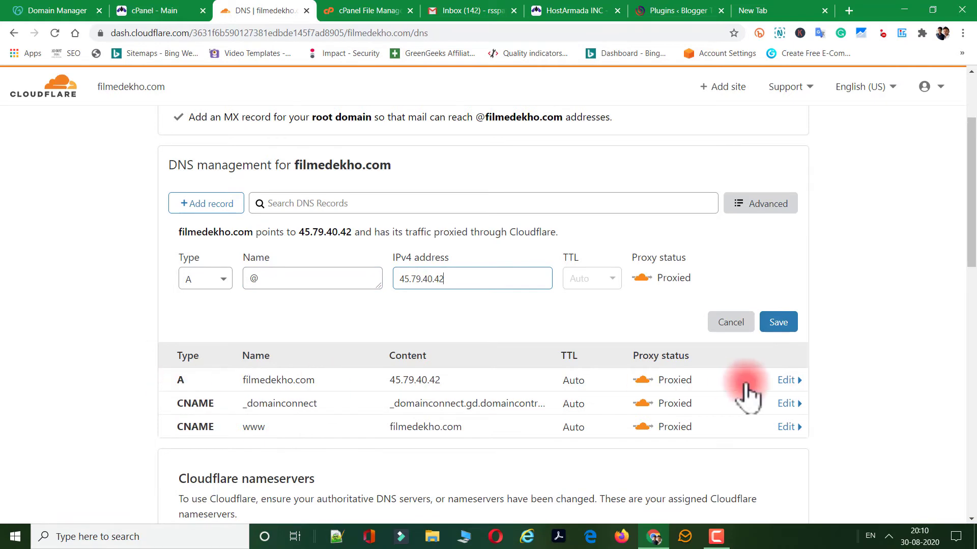
left_click(782, 325)
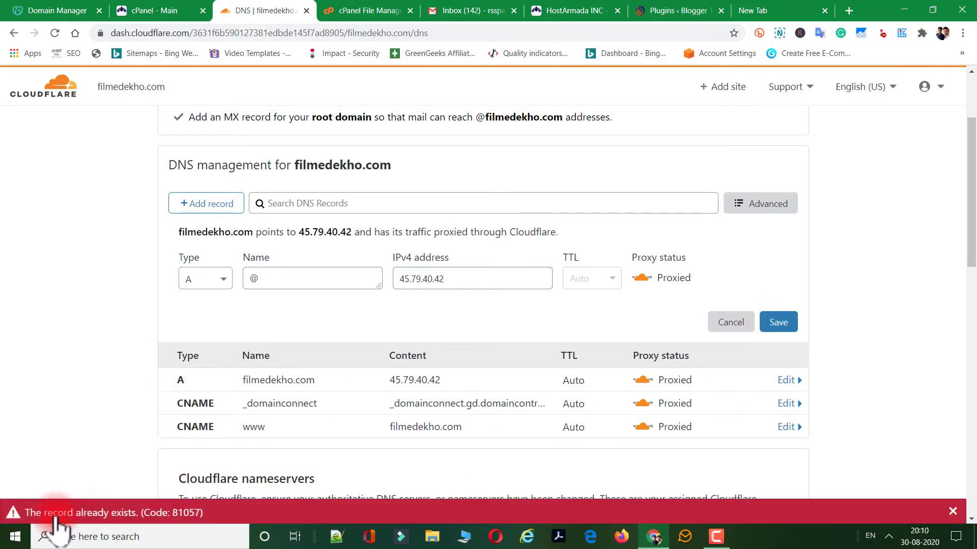
Open the existing filmedekho.com A record for editing and discard the unsaved new record with name @.
left_click(169, 387)
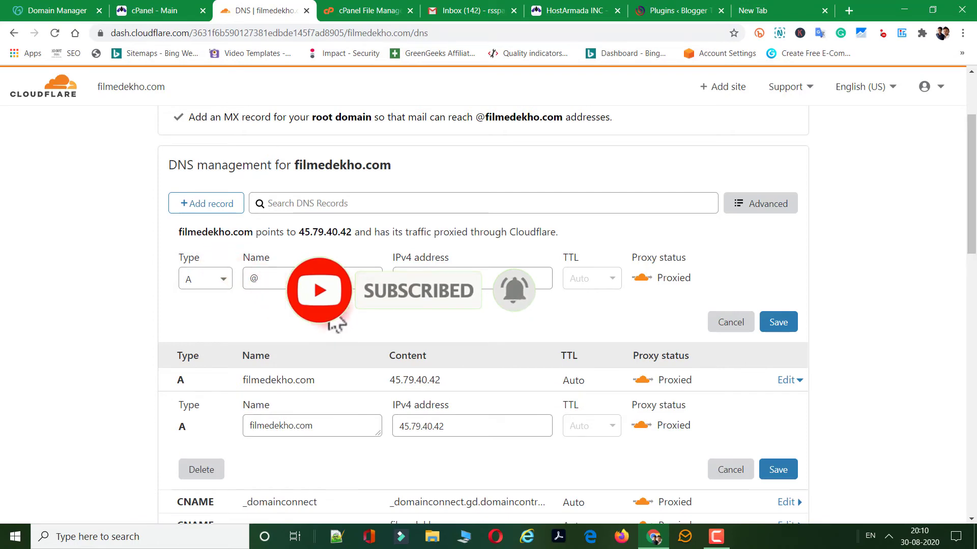
left_click_drag(294, 276, 240, 288)
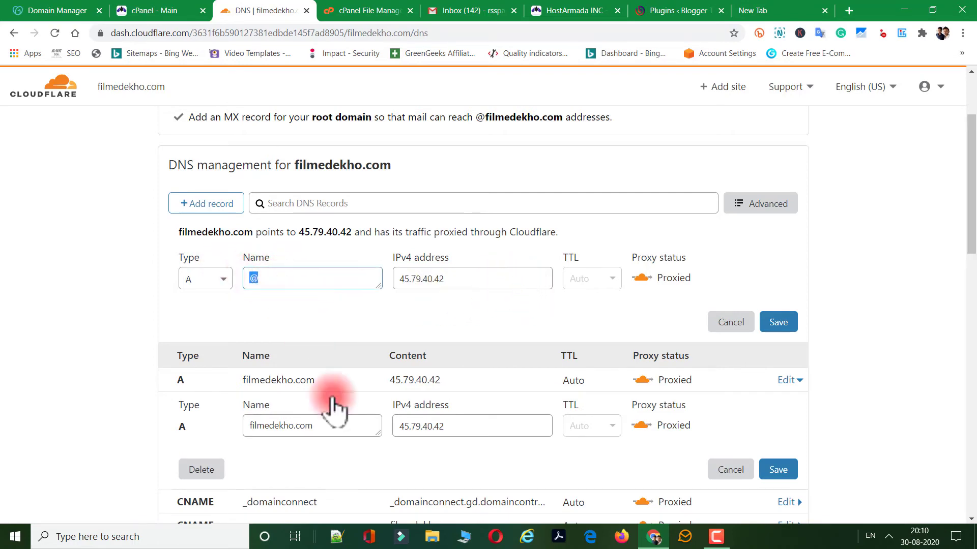
left_click(326, 344)
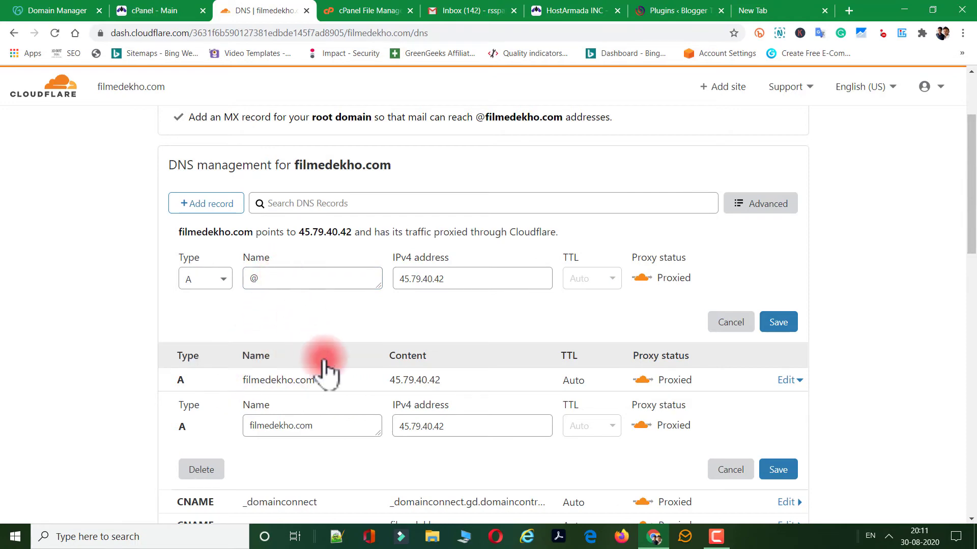
left_click(731, 322)
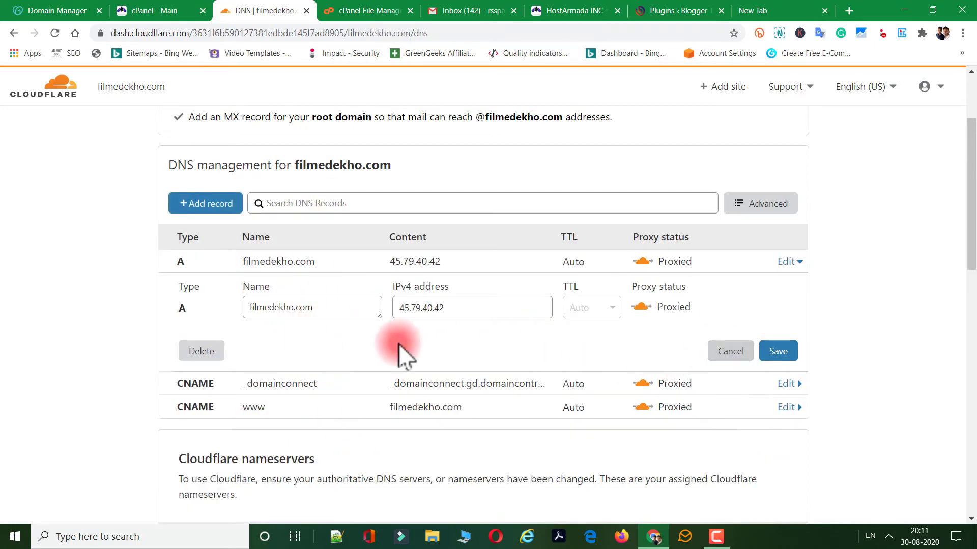
Save the existing A record for filmedekho.com with IPv4 address 45.79.40.42 and look over its row.
scroll(412, 308, "up", 3)
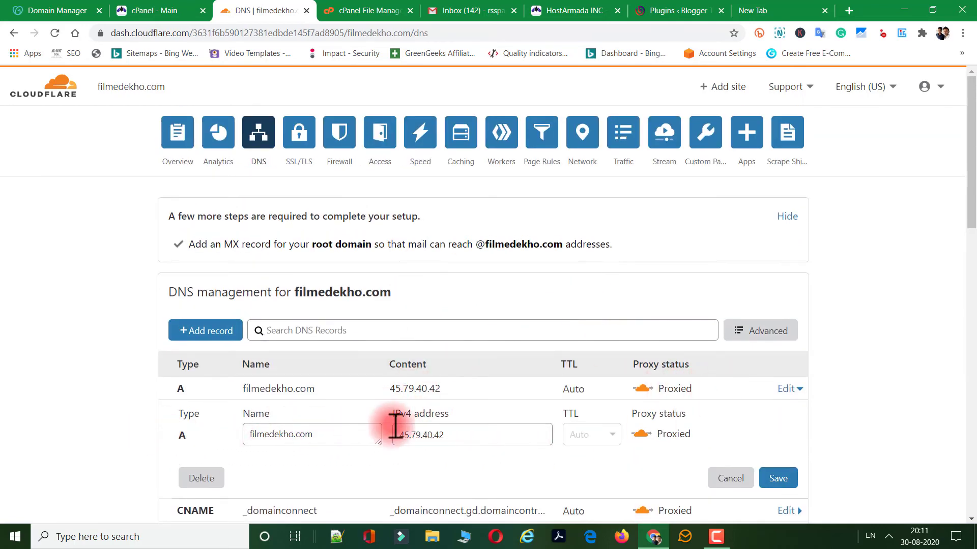
scroll(855, 409, "down", 2)
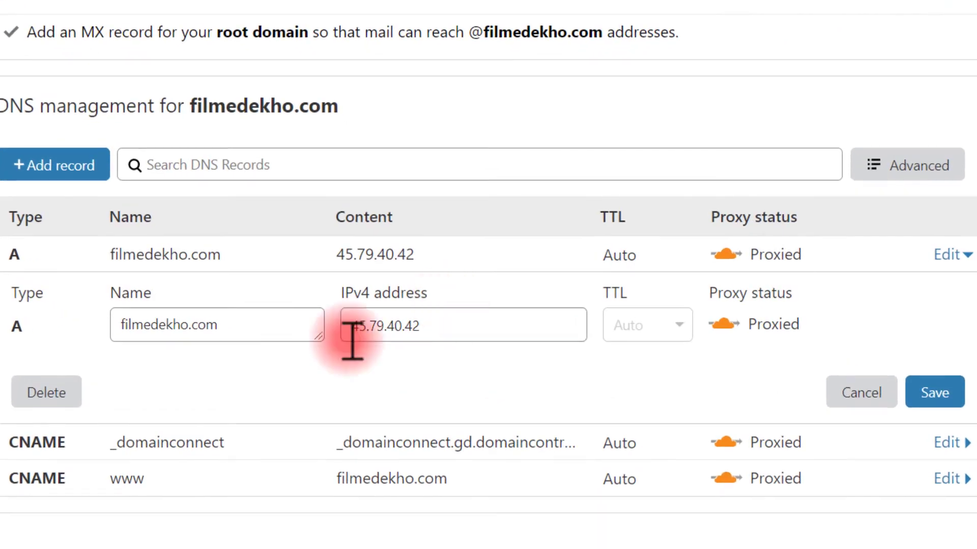
left_click(933, 394)
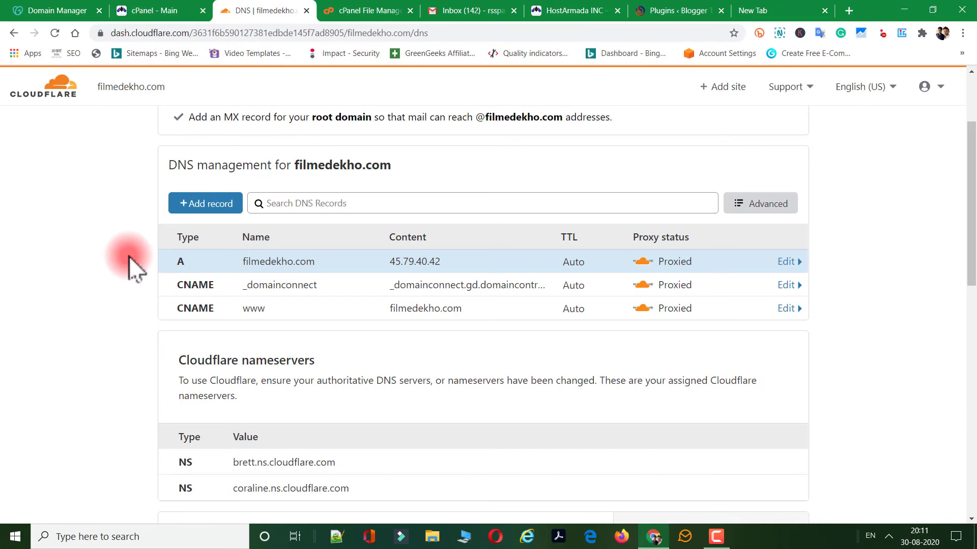
left_click_drag(129, 256, 877, 245)
left_click(878, 245)
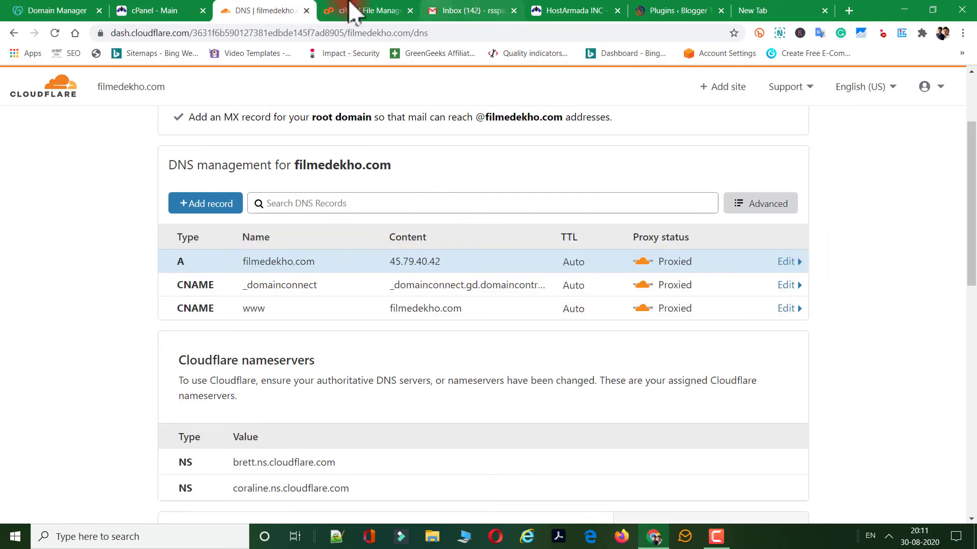
Load the server's shared IP address 45.79.40.42 in the blank browser tab.
left_click(188, 10)
left_click(265, 11)
left_click(153, 11)
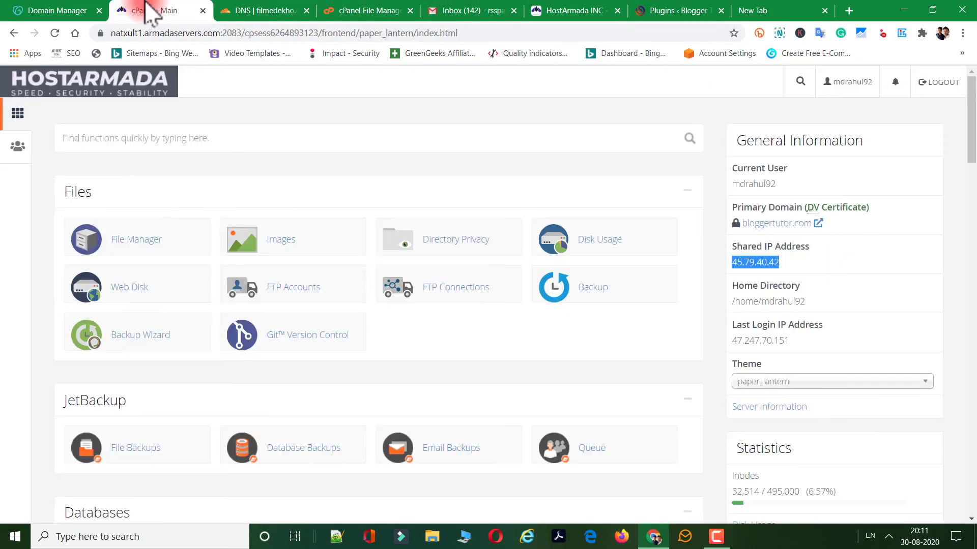
left_click(778, 13)
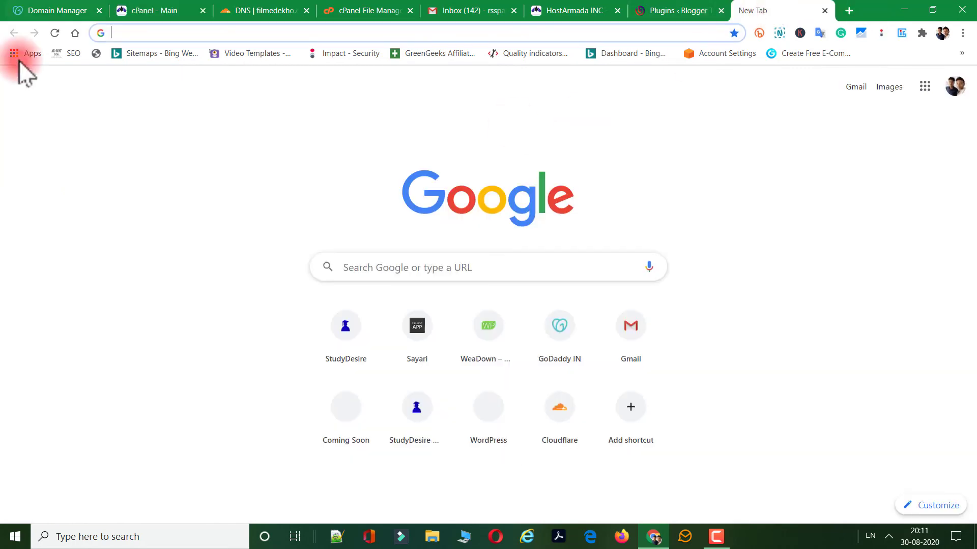
key("ctrl+v")
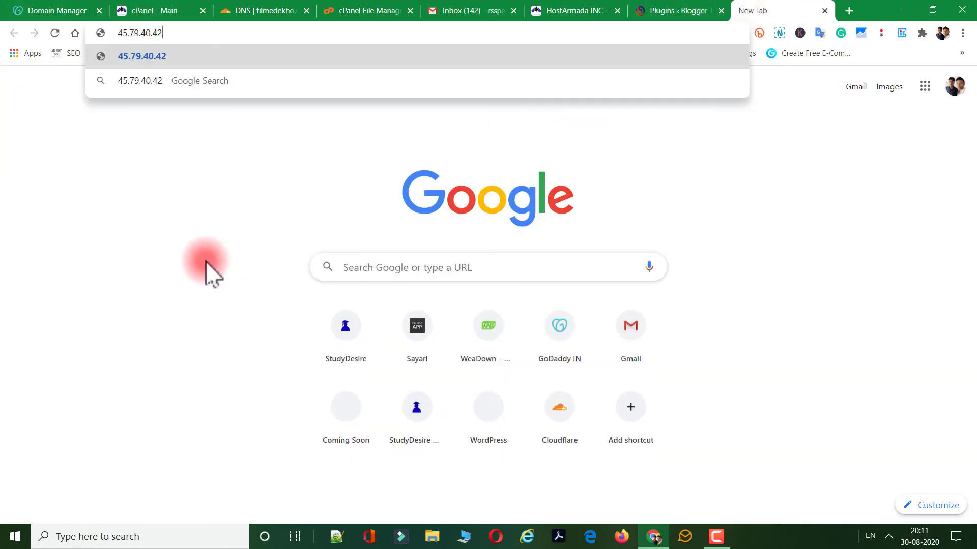
key("Return")
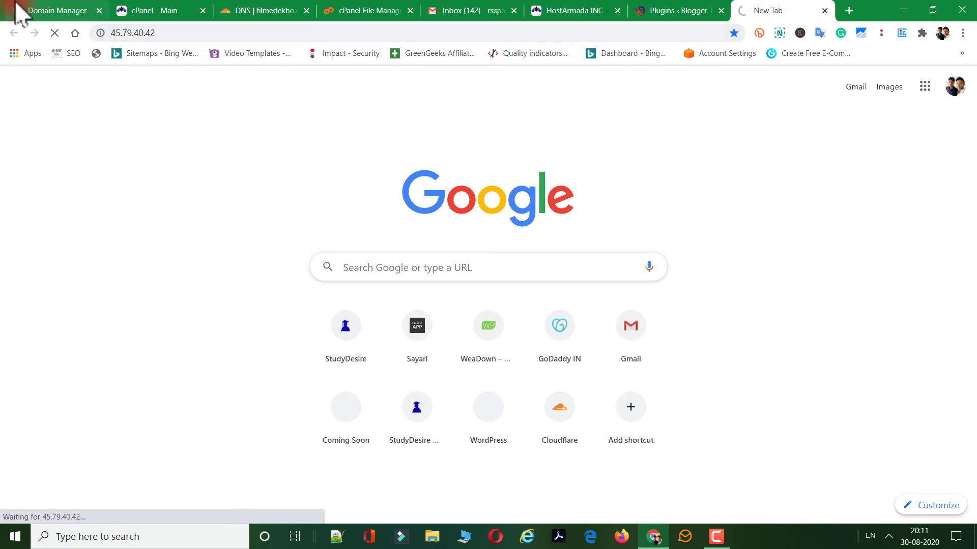
Copy filmedekho.com from the GoDaddy domain list and load it in the browser tab opened for the IP address.
left_click(17, 7)
right_click(265, 311)
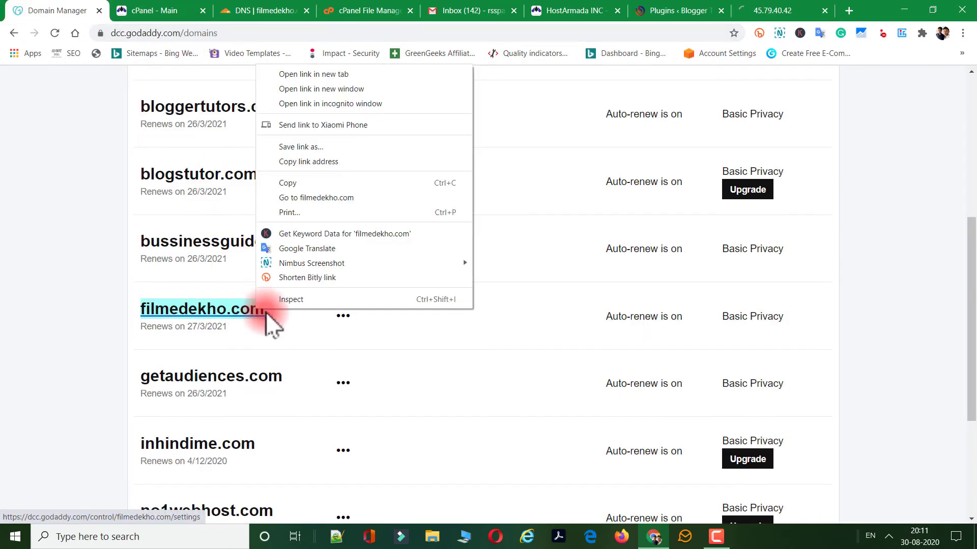
left_click(350, 184)
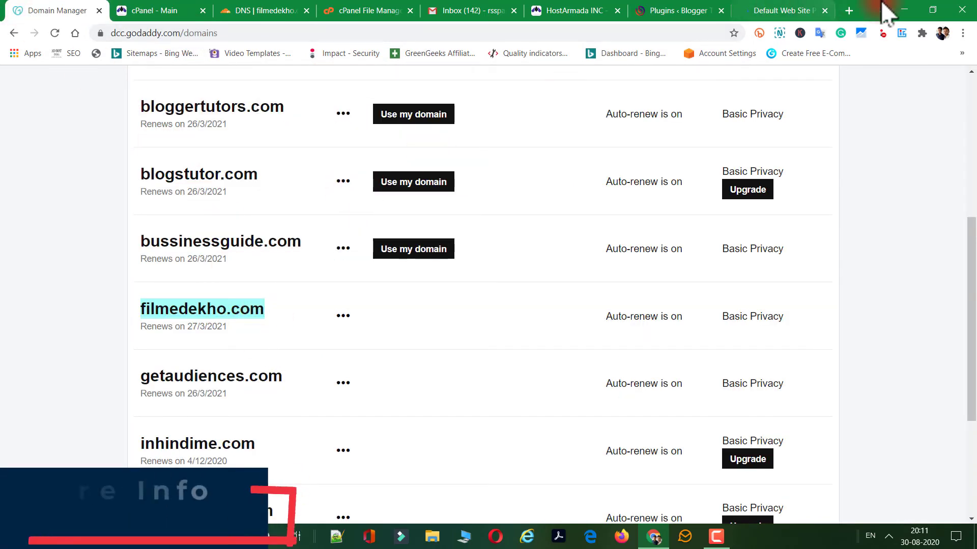
left_click(798, 11)
left_click_drag(319, 32, 84, 33)
key("ctrl+v")
key("Return")
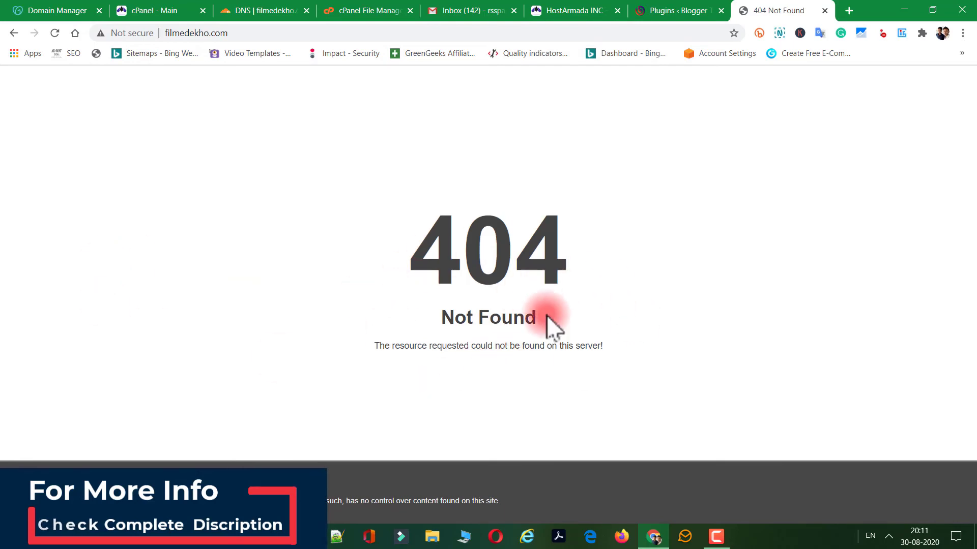
Check the contents of the filmedekho.com folder in File Manager and return to the website's browser tab.
left_click(288, 12)
left_click(360, 11)
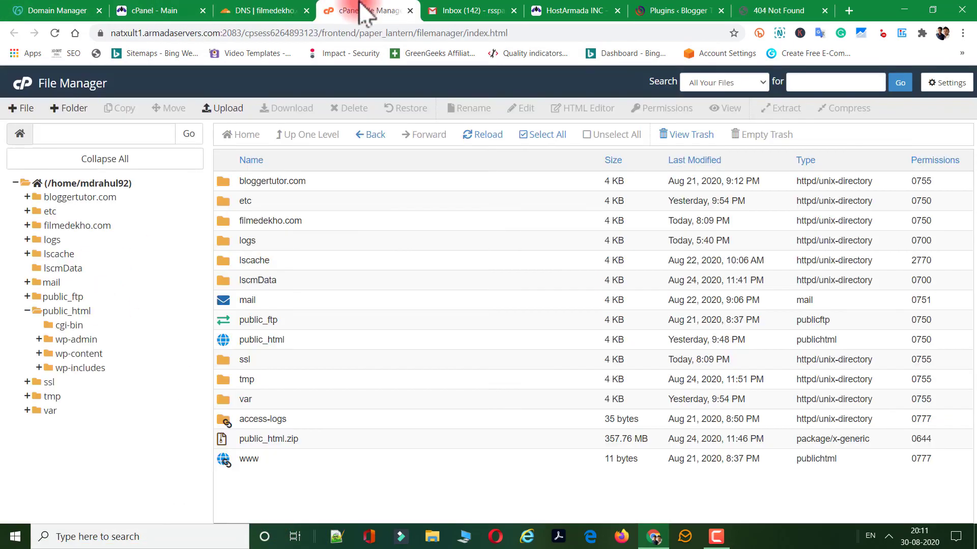
double_click(359, 221)
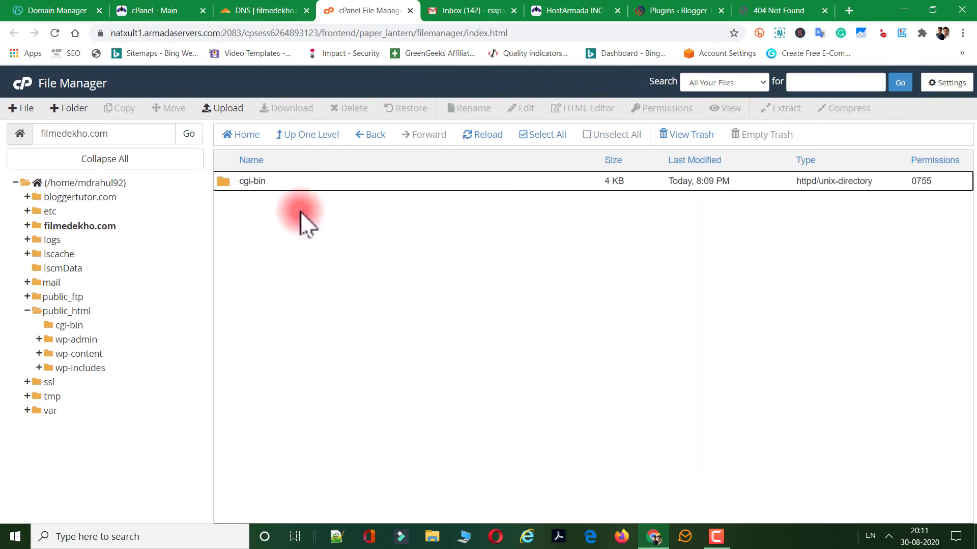
left_click(342, 184)
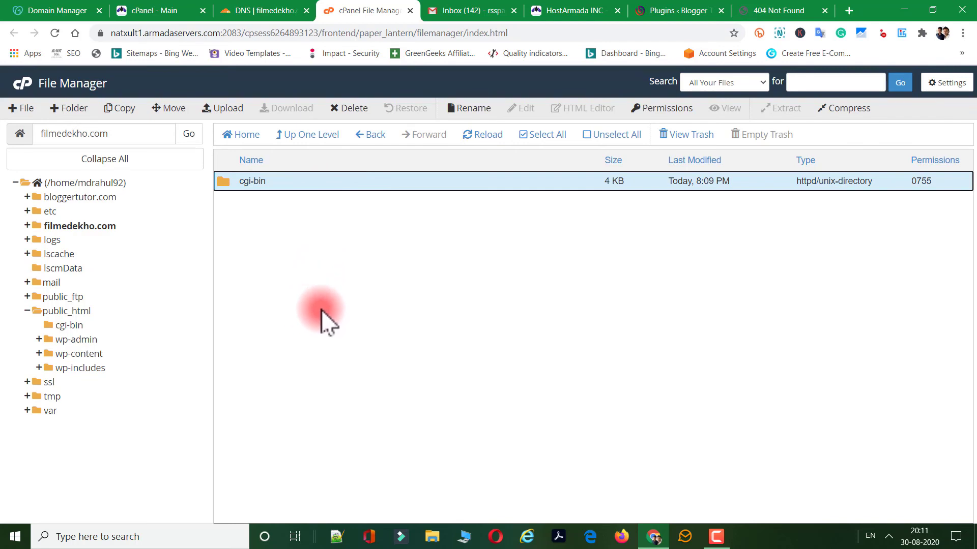
left_click(769, 12)
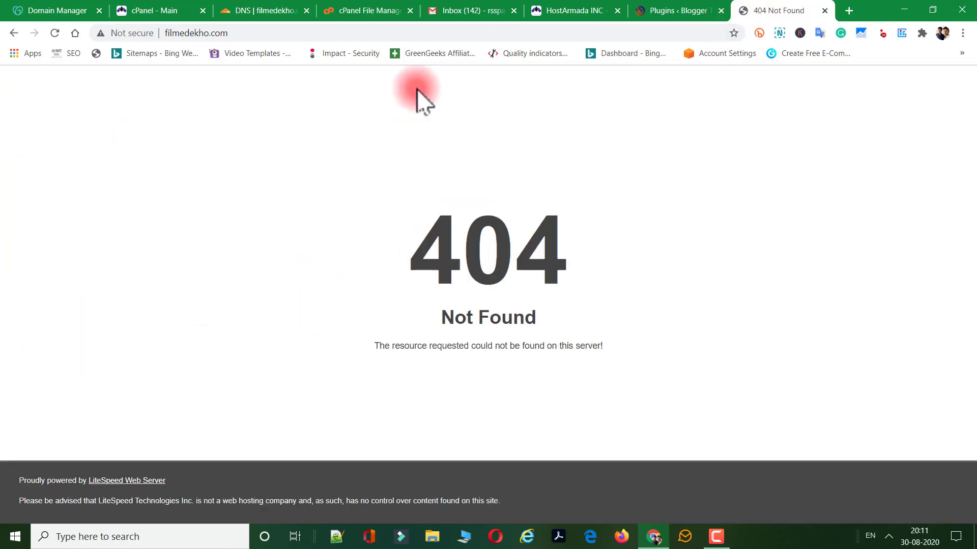